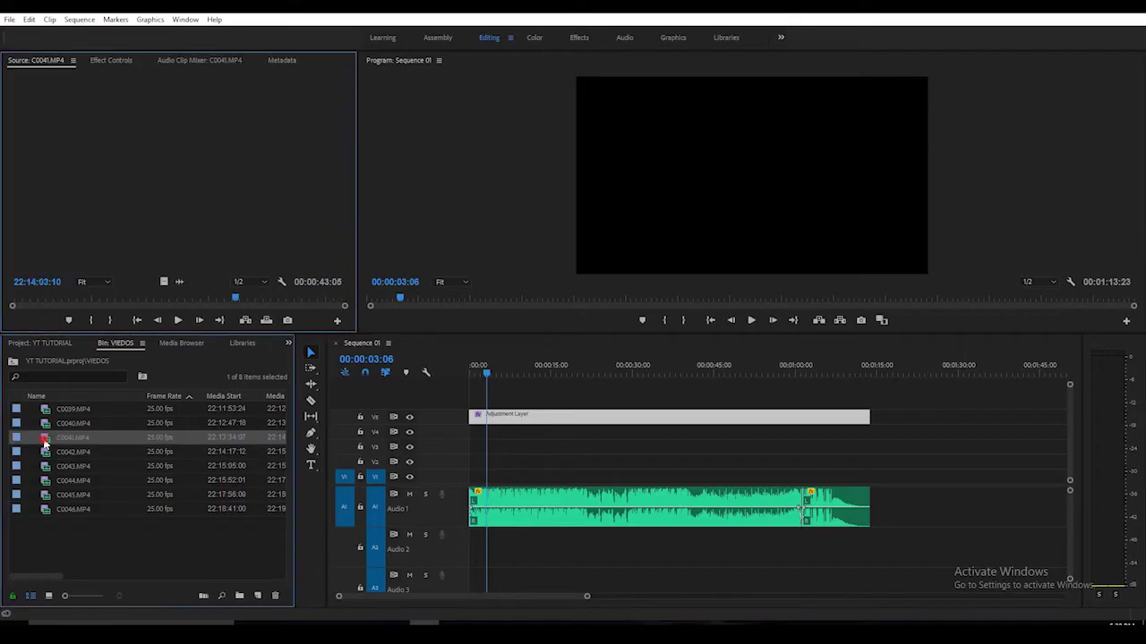
- Mark an In/Out range in C0041 and place its video only at the start of V2
left_click(55, 298)
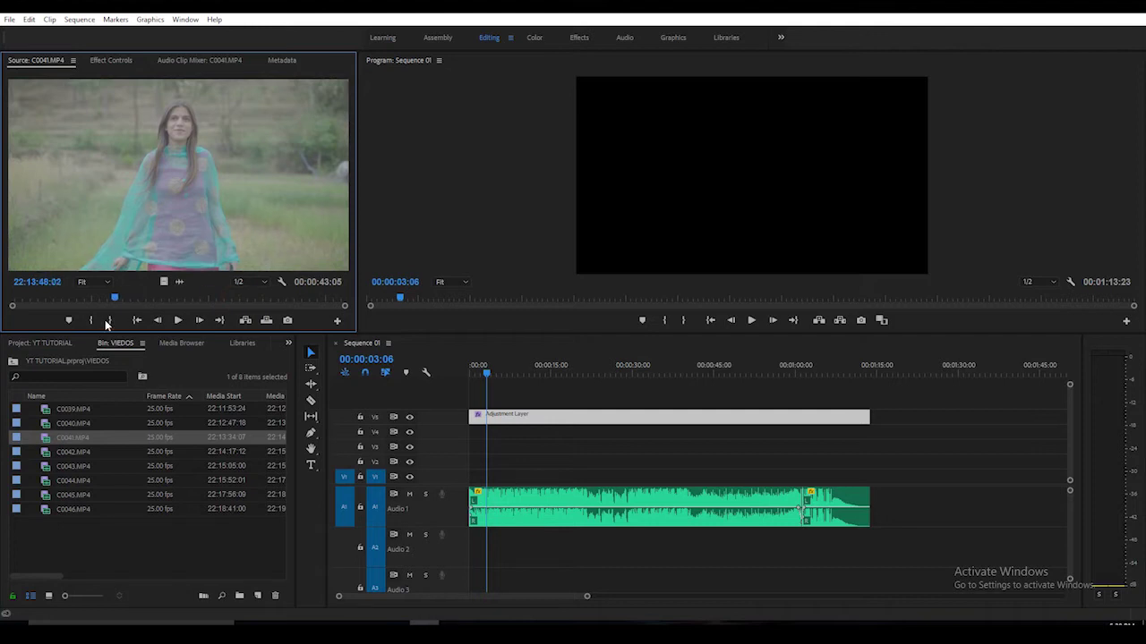
left_click_drag(63, 336, 101, 340)
key("i")
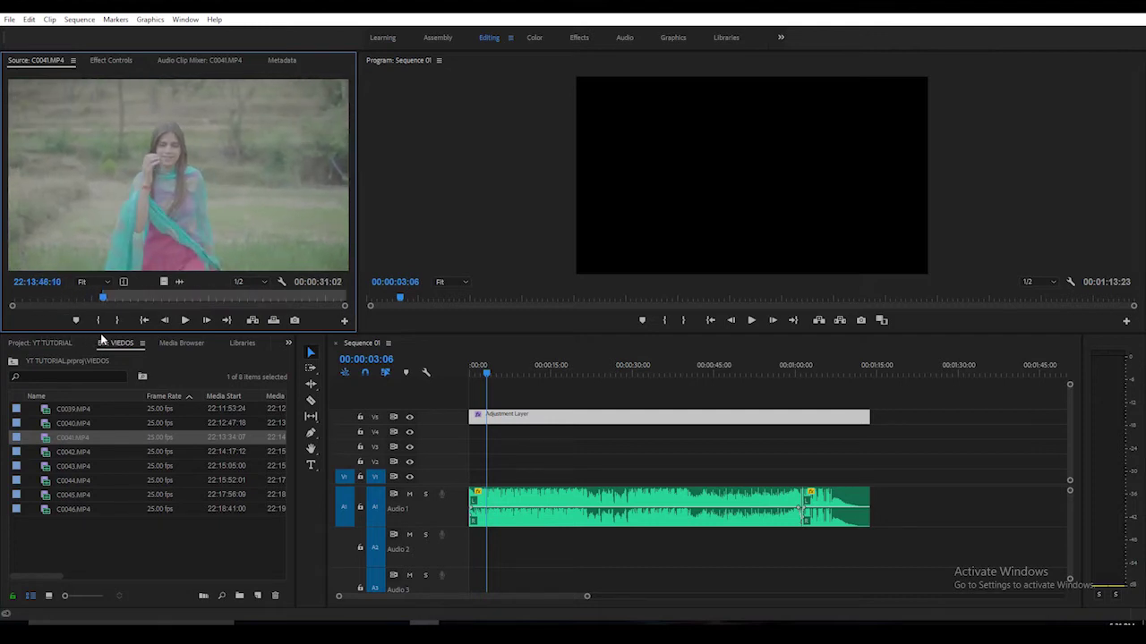
mouse_move(101, 340)
left_mouse_down()
mouse_move(245, 357)
mouse_move(214, 363)
left_mouse_up()
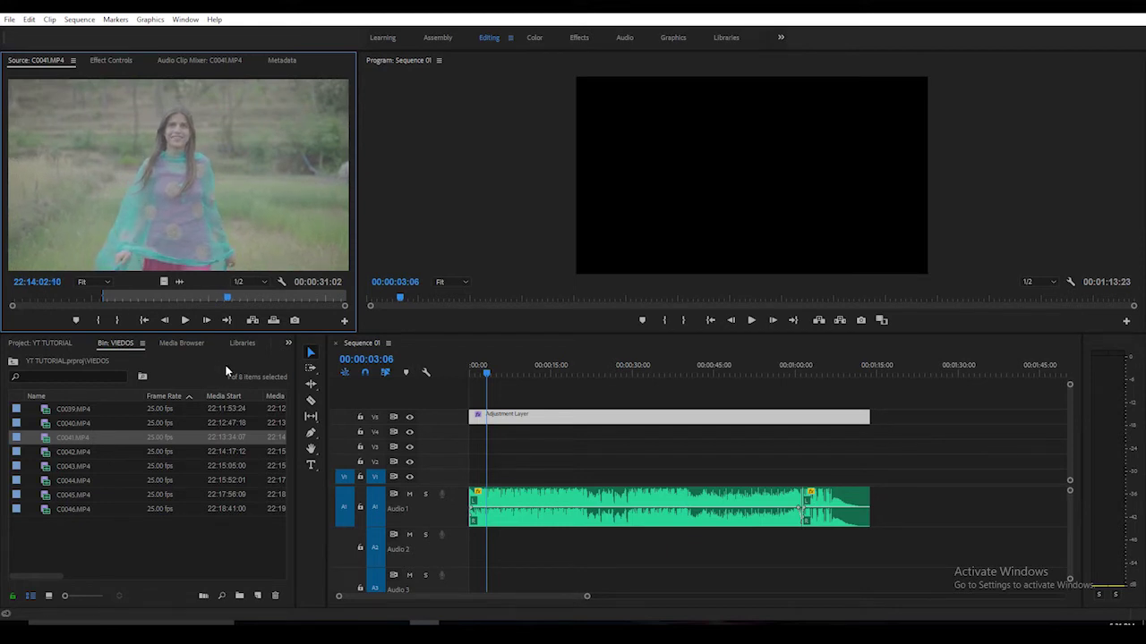
key("o")
left_click(162, 281)
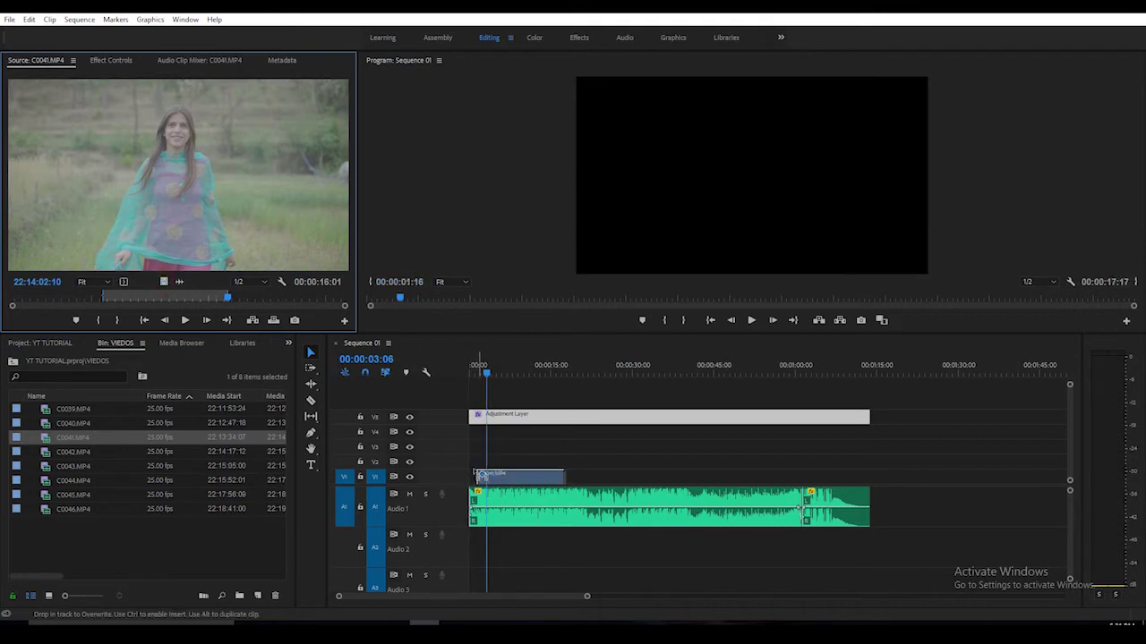
left_click_drag(429, 454, 474, 461)
- Play the sequence, review C0042 and C0040, then place C0043's video after C0041 on V2
key("space")
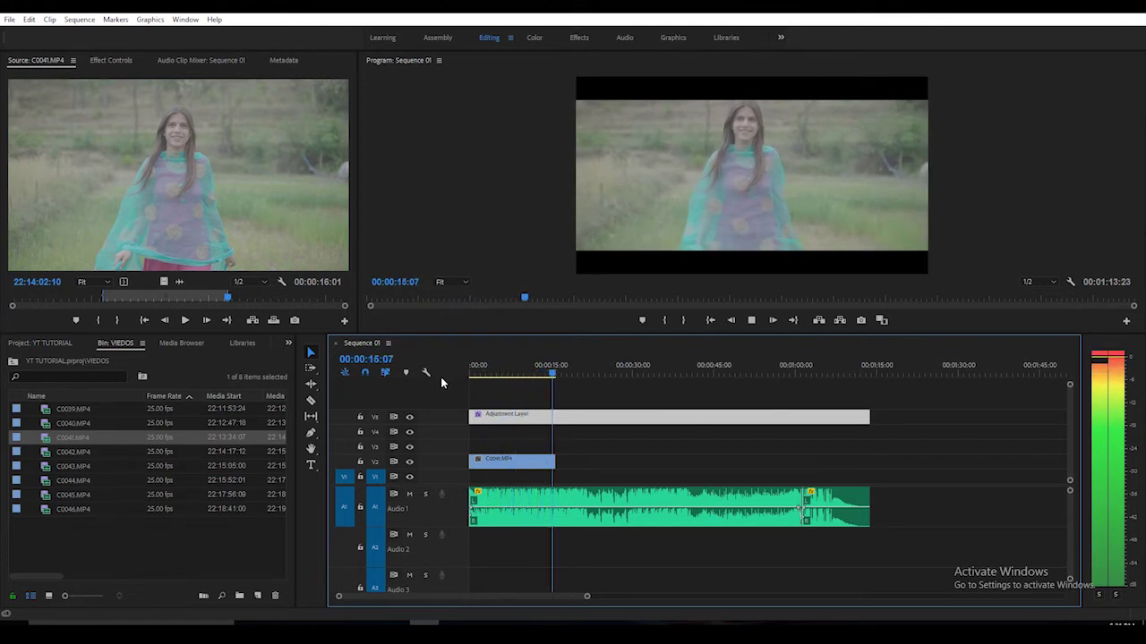
left_click(498, 385)
double_click(72, 451)
left_click_drag(307, 299, 88, 345)
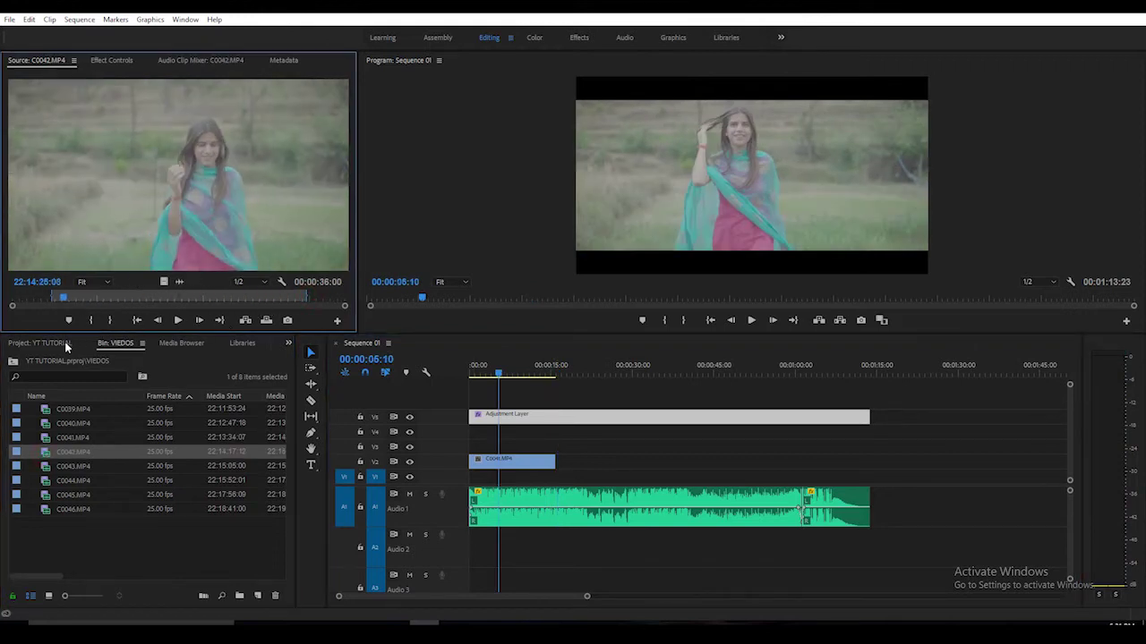
double_click(46, 425)
double_click(46, 466)
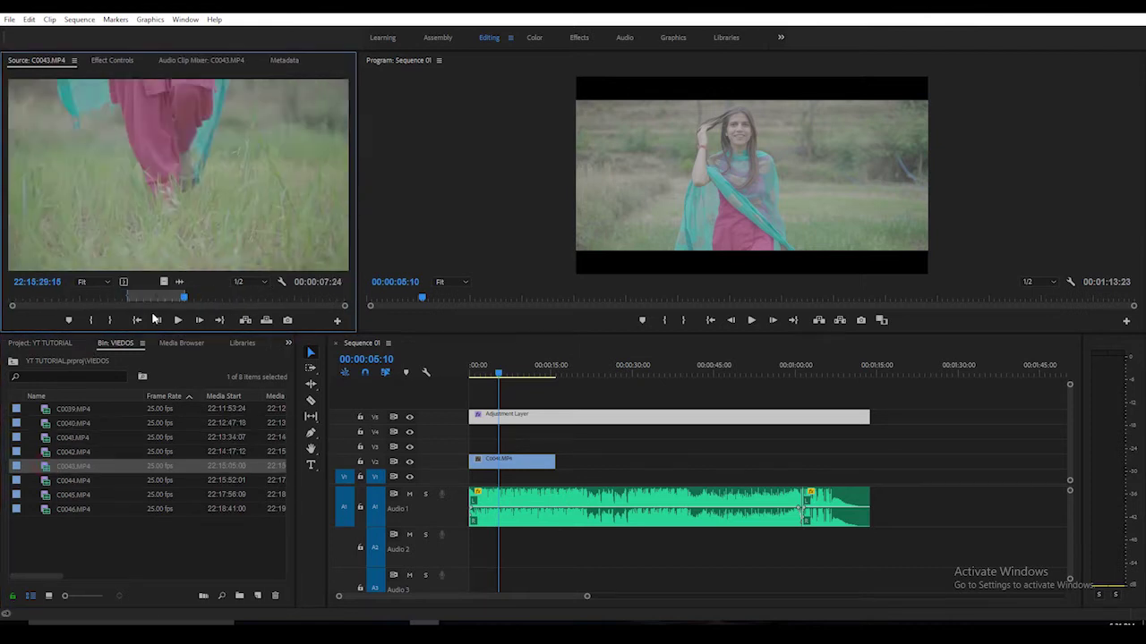
left_click_drag(165, 283, 586, 460)
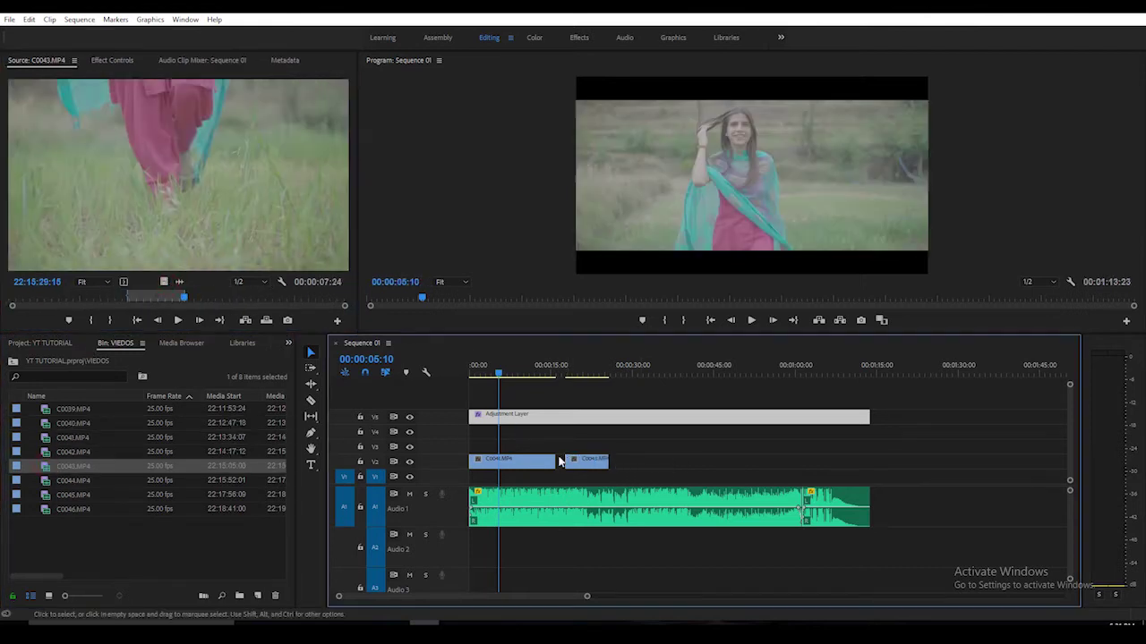
- Pick a range in C0044 and place its video third on track V2
double_click(46, 481)
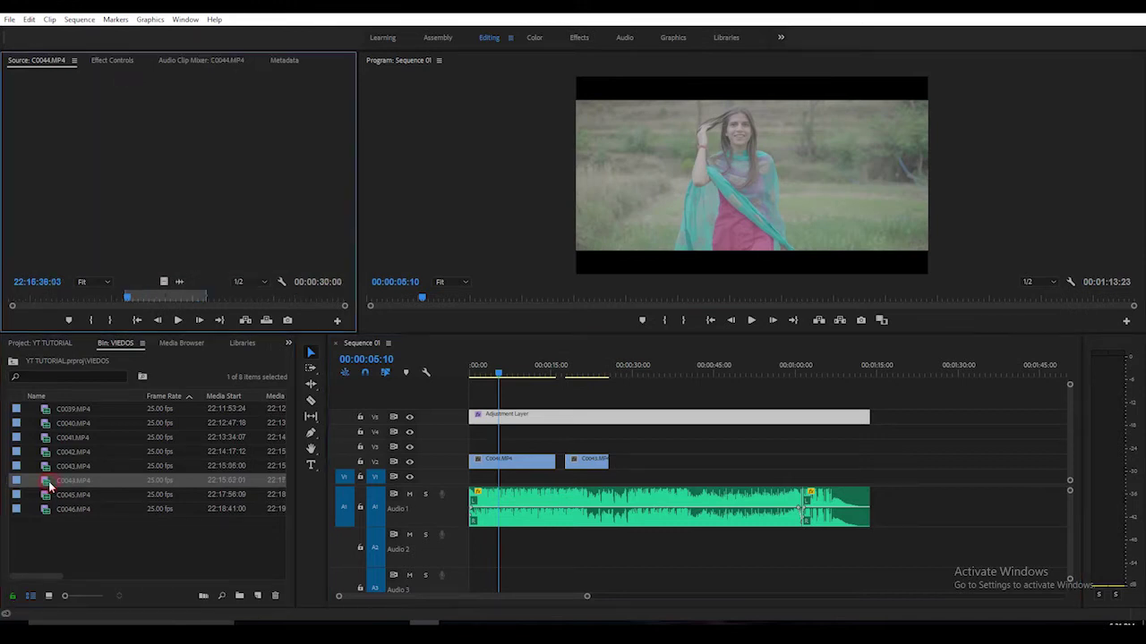
mouse_move(128, 294)
left_mouse_down()
mouse_move(211, 298)
mouse_move(629, 467)
left_mouse_up()
left_click_drag(504, 374, 443, 387)
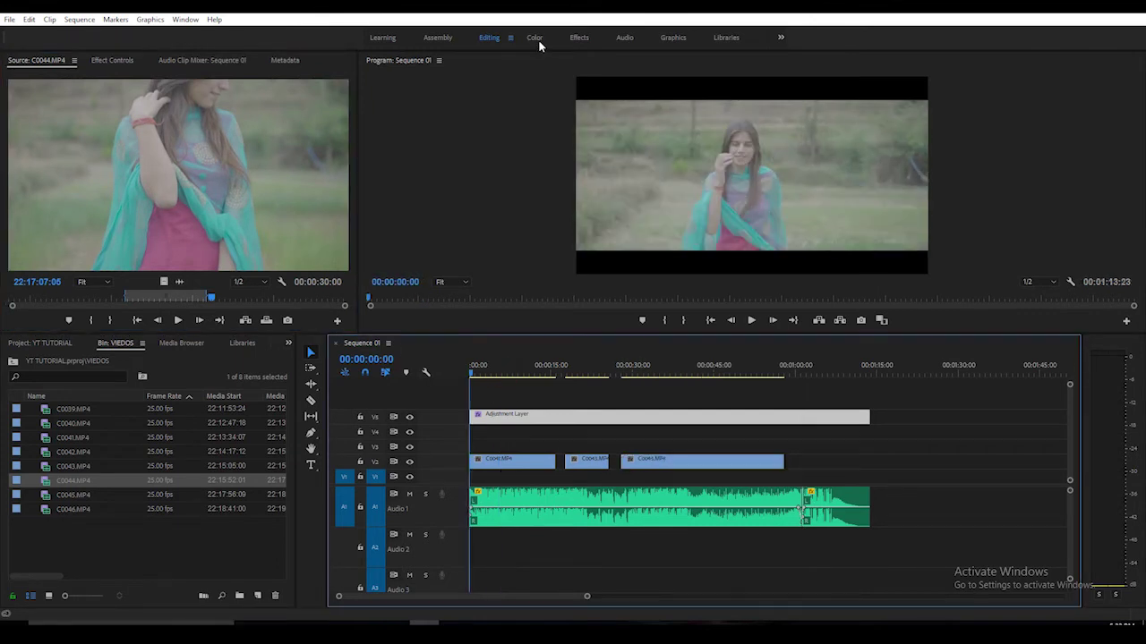
- Switch to the Color workspace, select the C0041 clip, and show Basic Correction
left_click(537, 39)
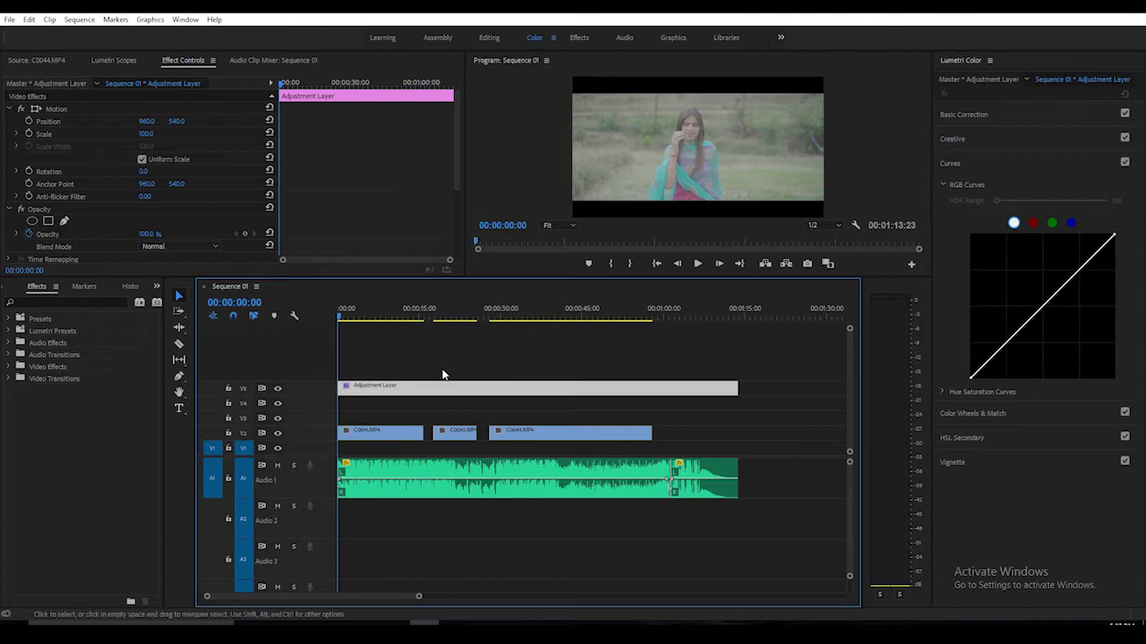
left_click(373, 440)
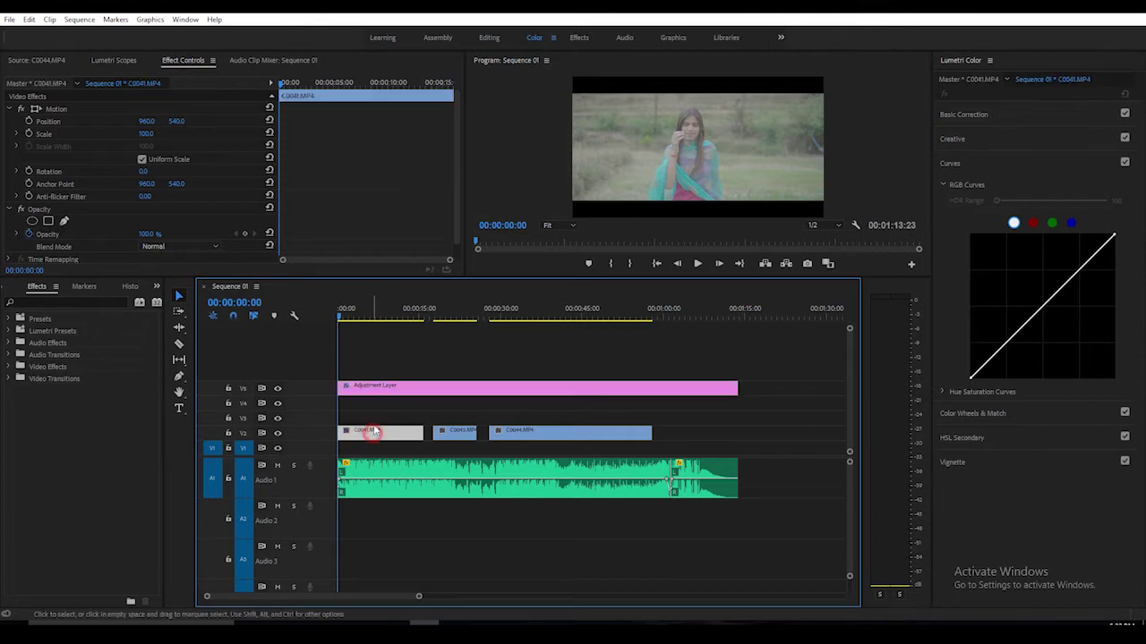
left_click(353, 322)
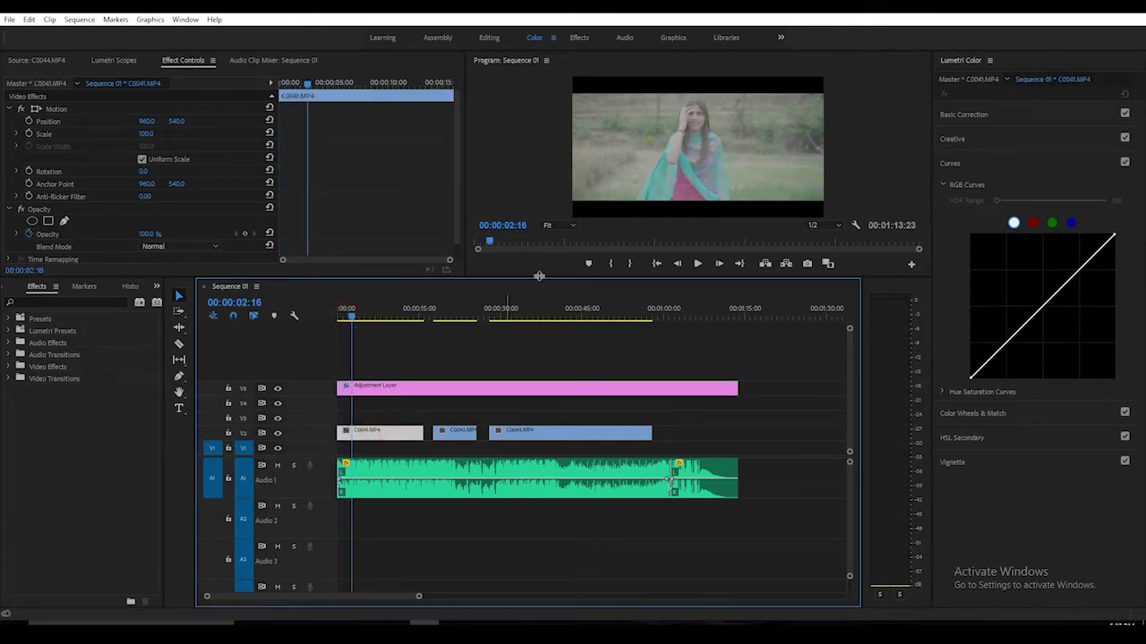
left_click_drag(544, 276, 544, 348)
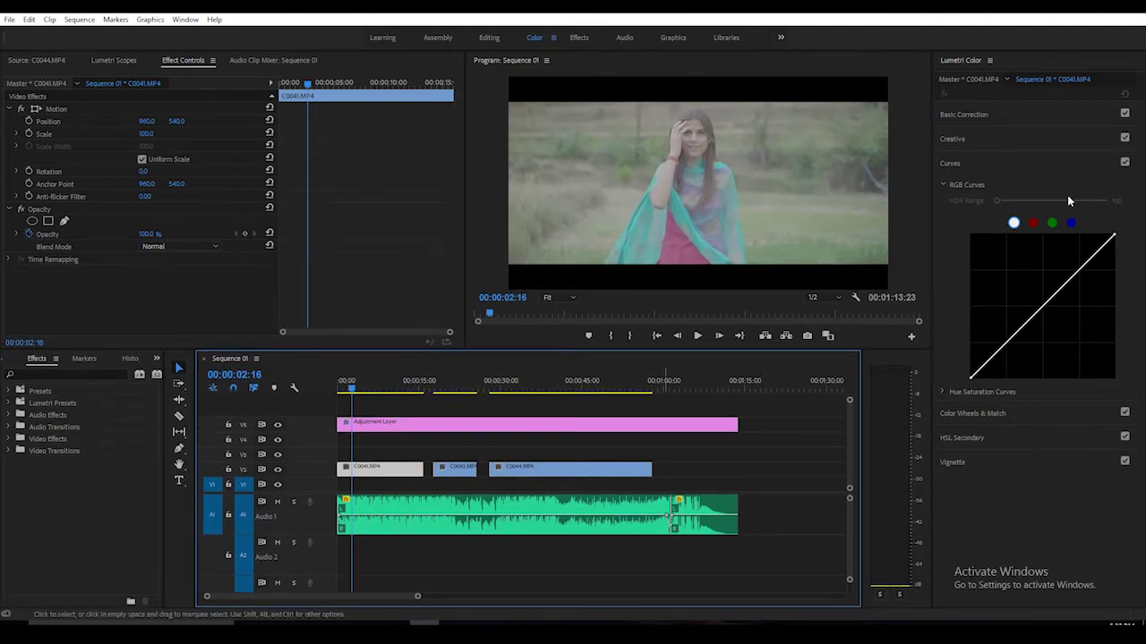
left_click(1022, 120)
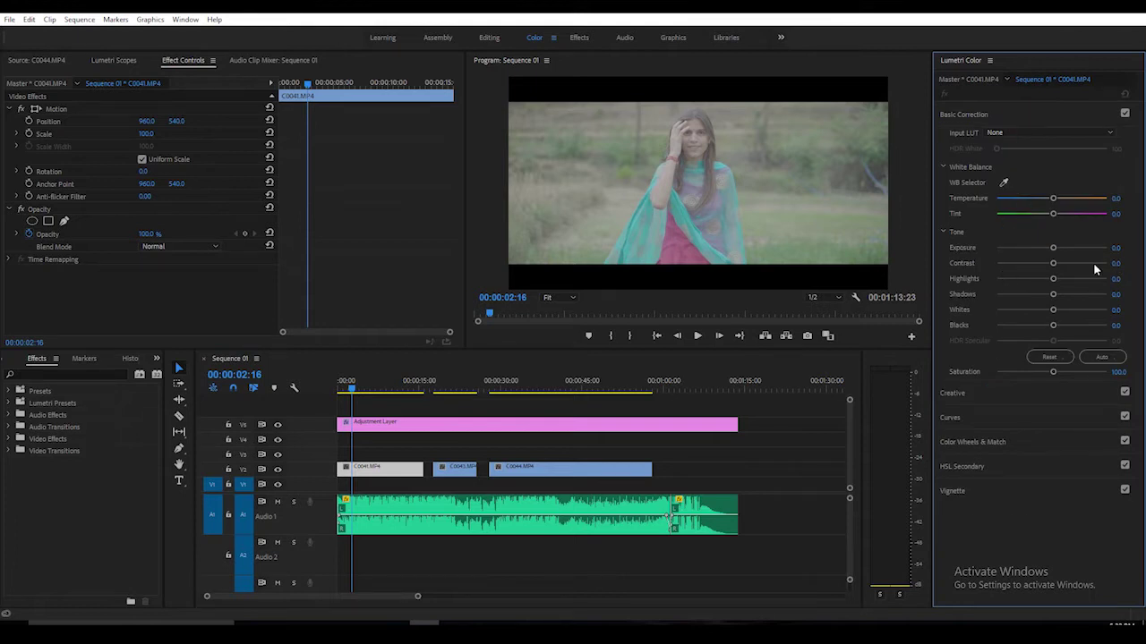
- Set C0041 to contrast 100, exposure 0.2, highlights -39.5 and shadows -60, and adjust saturation
mouse_move(1053, 265)
left_mouse_down()
mouse_move(1084, 260)
mouse_move(1113, 279)
left_mouse_up()
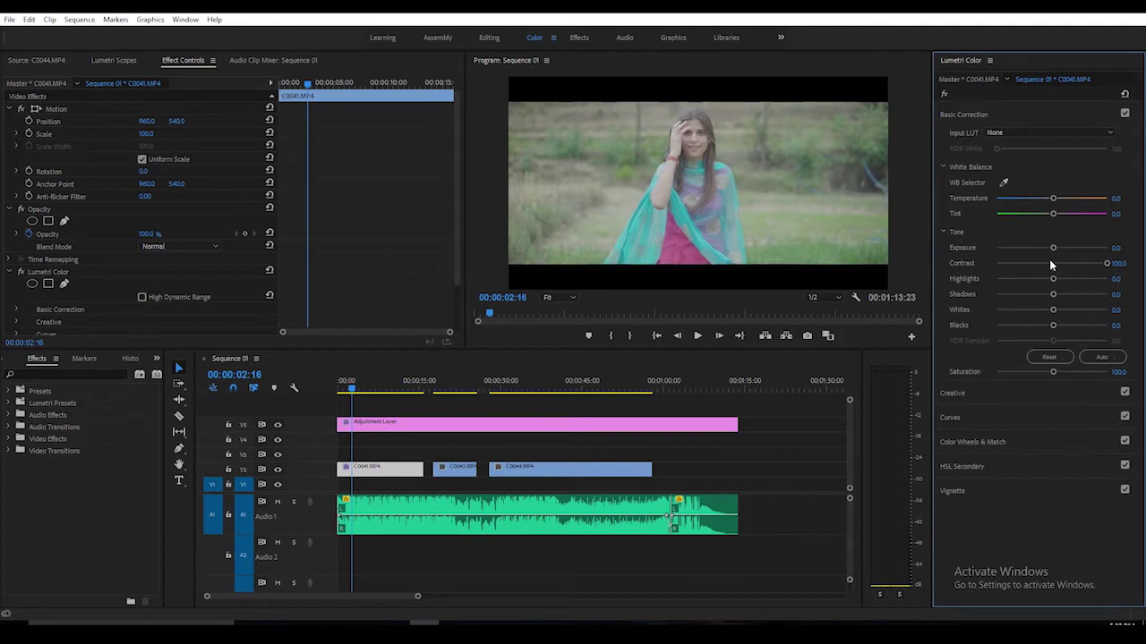
left_click_drag(1055, 279, 1033, 287)
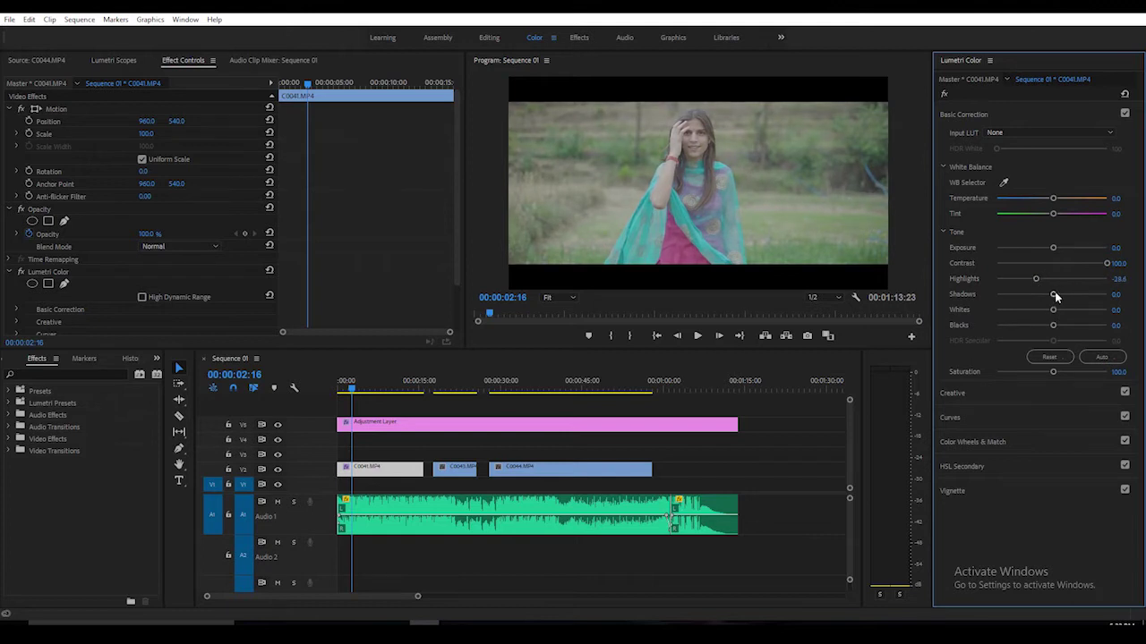
mouse_move(1054, 298)
left_mouse_down()
mouse_move(1028, 313)
mouse_move(1039, 315)
left_mouse_up()
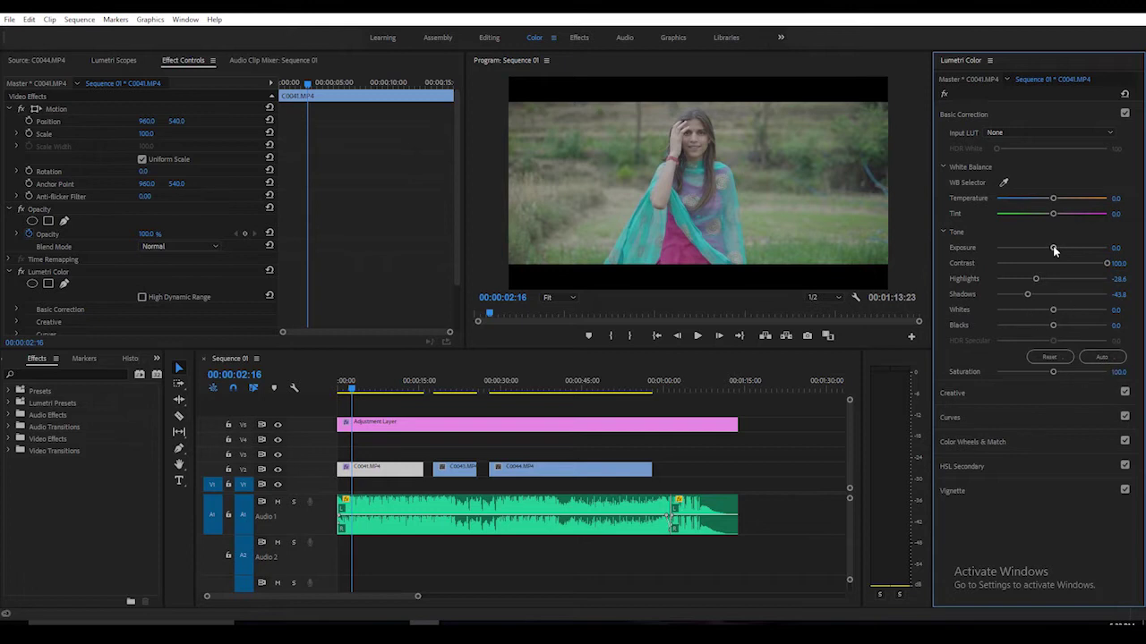
left_click_drag(1053, 250, 1055, 249)
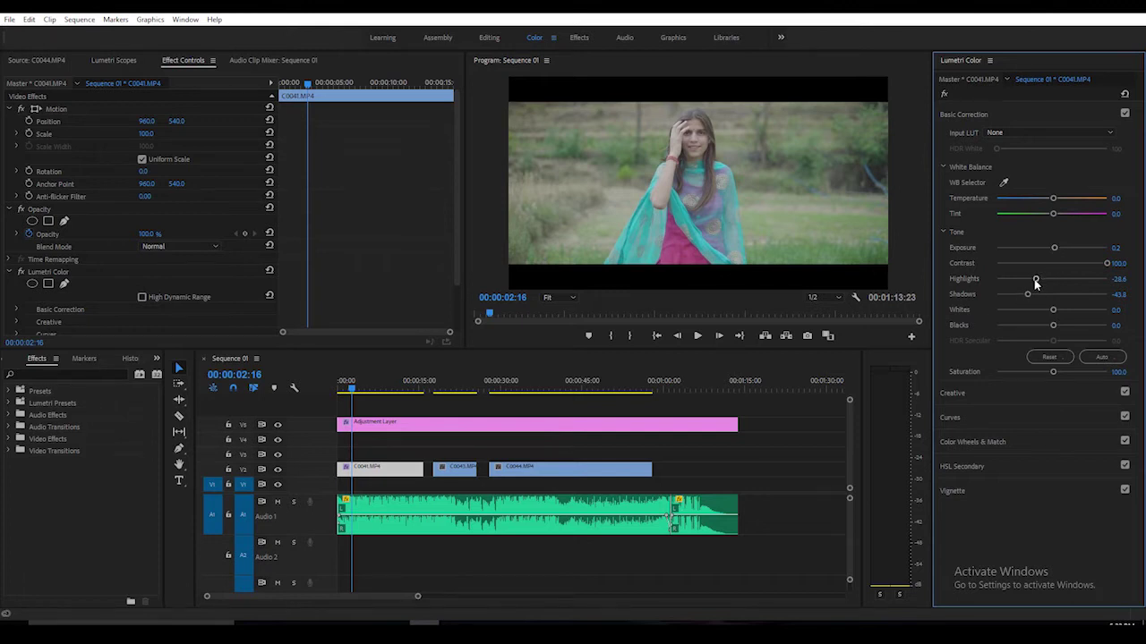
left_click_drag(1036, 283, 1028, 288)
left_click_drag(1008, 301, 1021, 302)
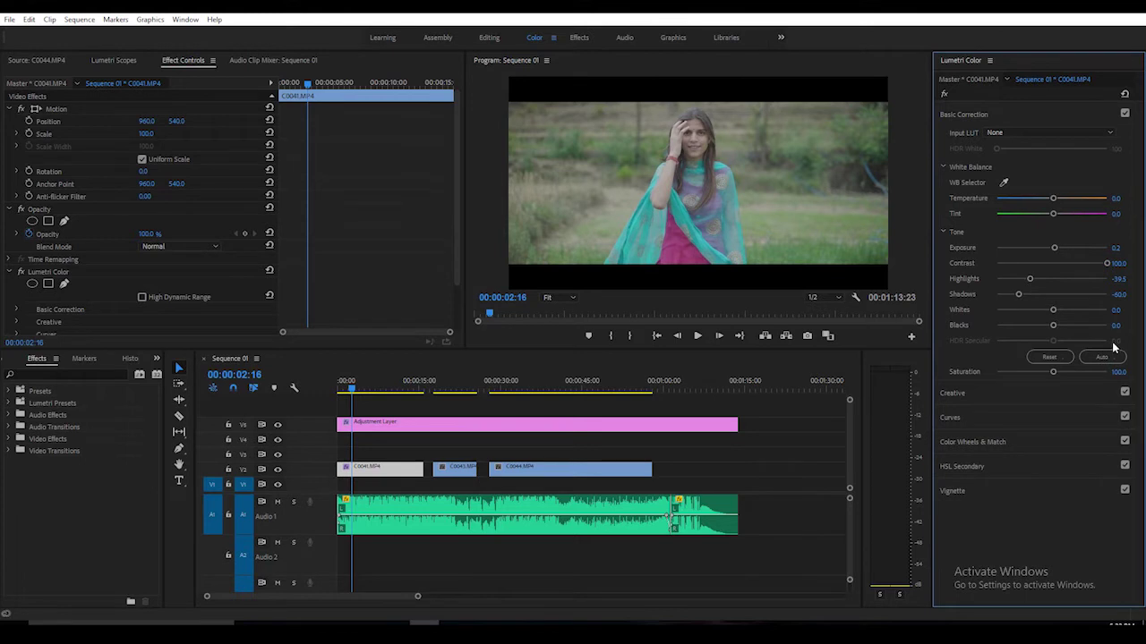
left_click(1119, 371)
key("Return")
- Open C0041's RGB Curves and nudge the black point slightly left
left_click(1062, 394)
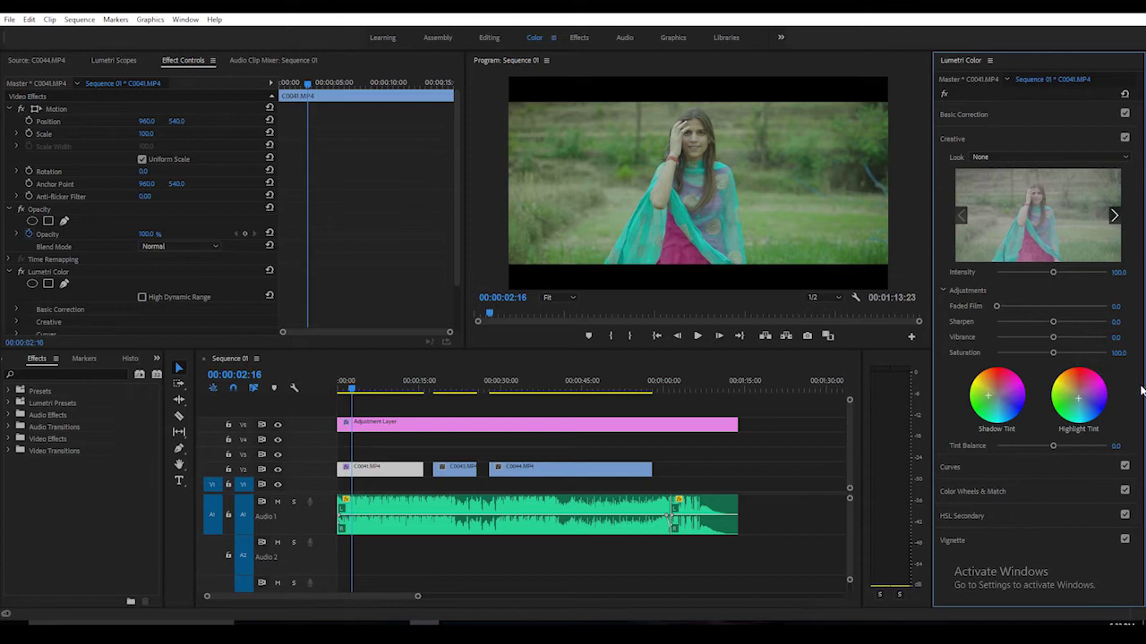
left_click(972, 473)
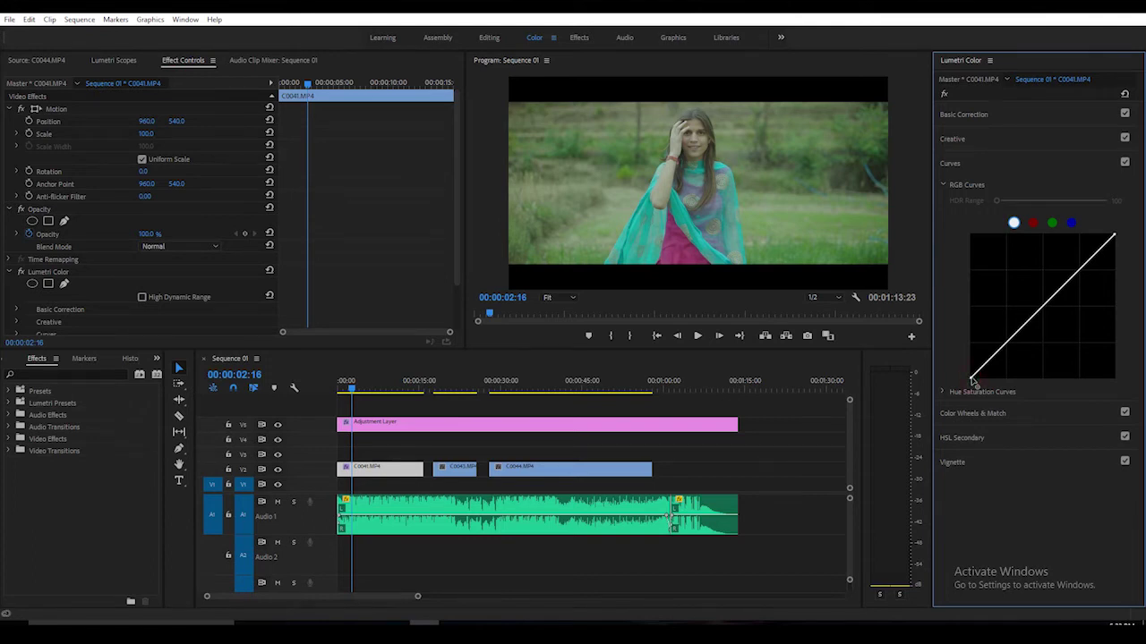
left_click_drag(974, 380, 974, 384)
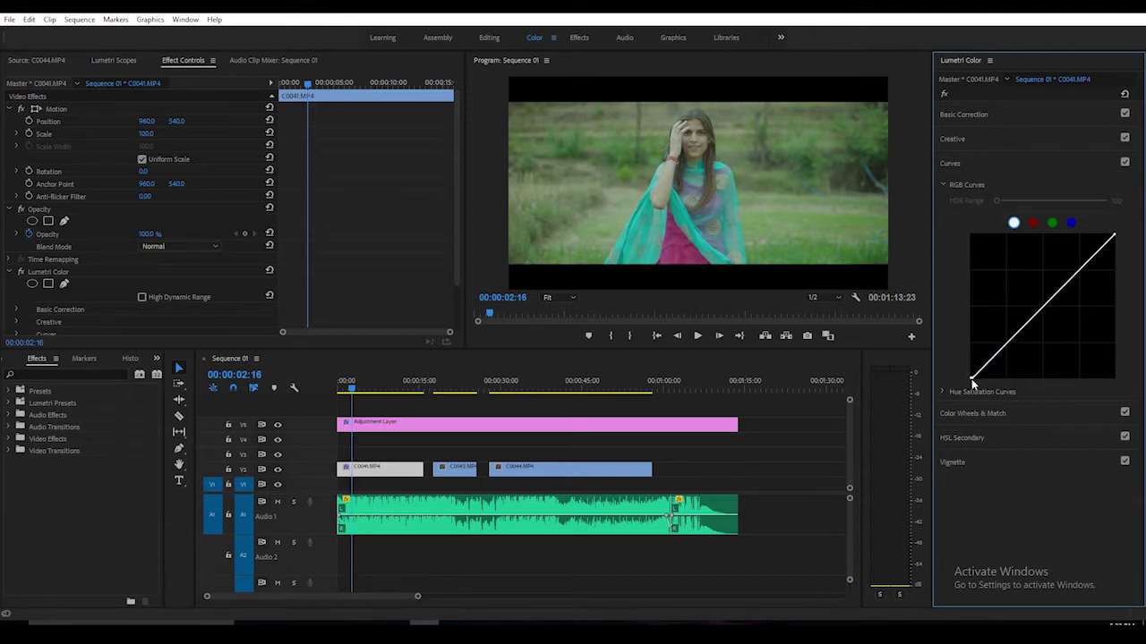
left_click_drag(972, 379, 965, 375)
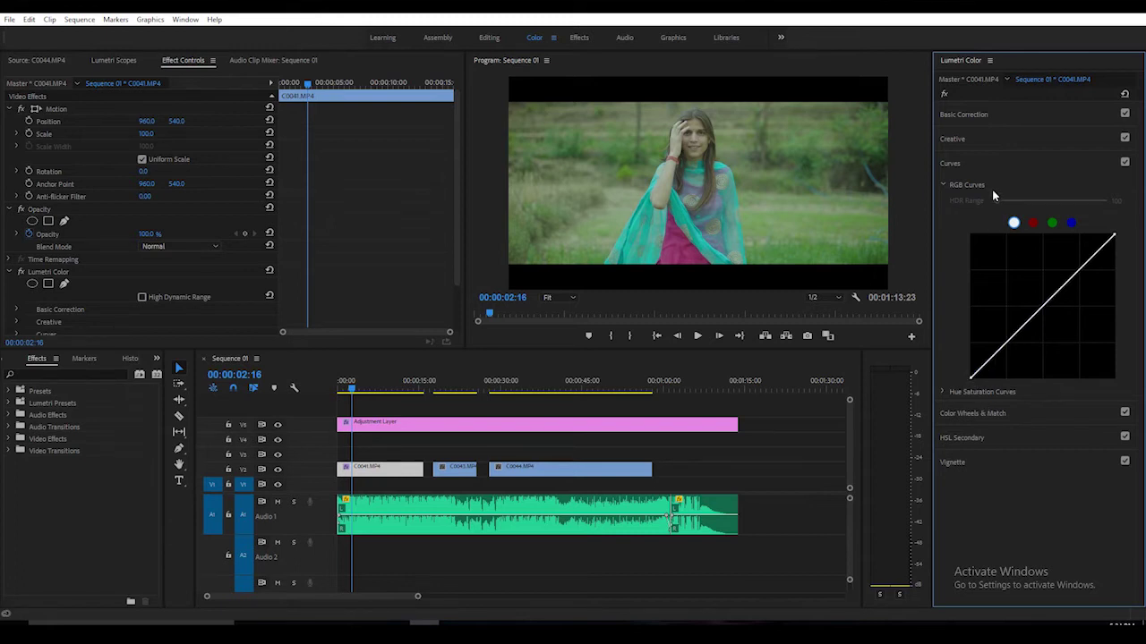
- Expand Color Wheels & Match, turn face detection off and back on, then return to RGB curves
left_click(977, 411)
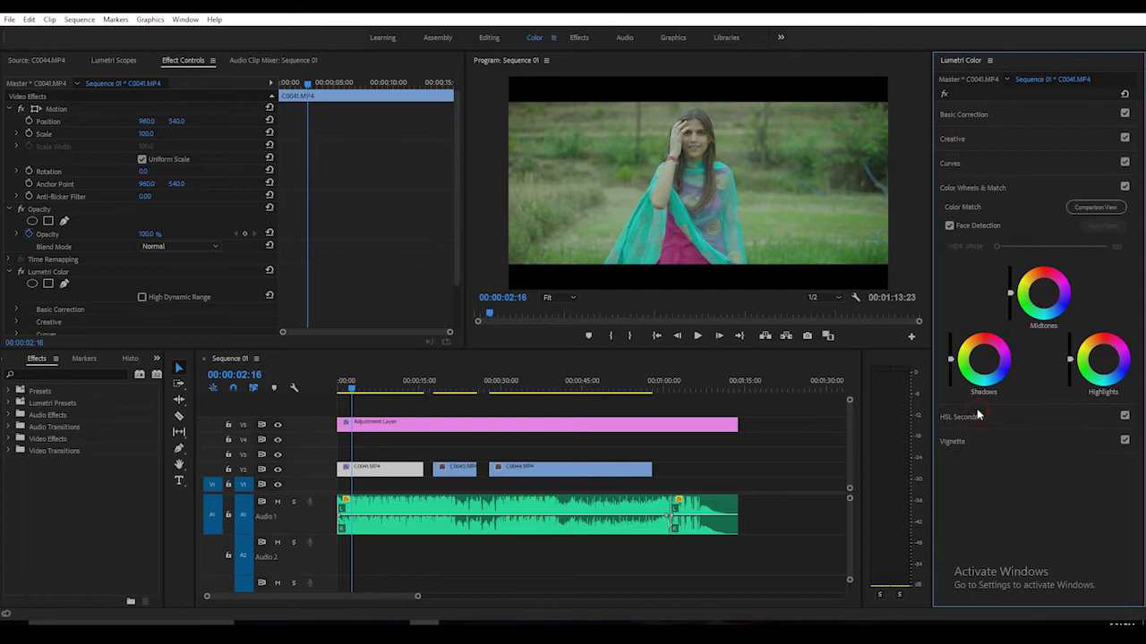
left_click(991, 227)
left_click(988, 190)
left_click(990, 189)
left_click(990, 227)
left_click(990, 193)
left_click(978, 190)
left_click(979, 187)
left_click(999, 163)
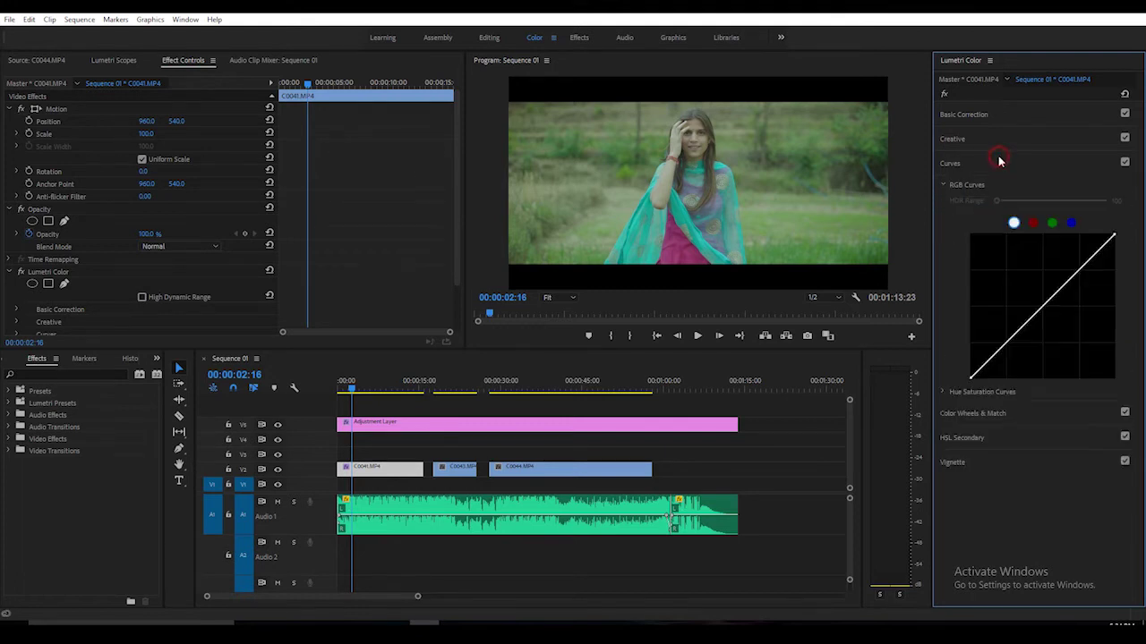
- Add points on the hue-saturation curve and pull one outward to boost green saturation
left_click(954, 393)
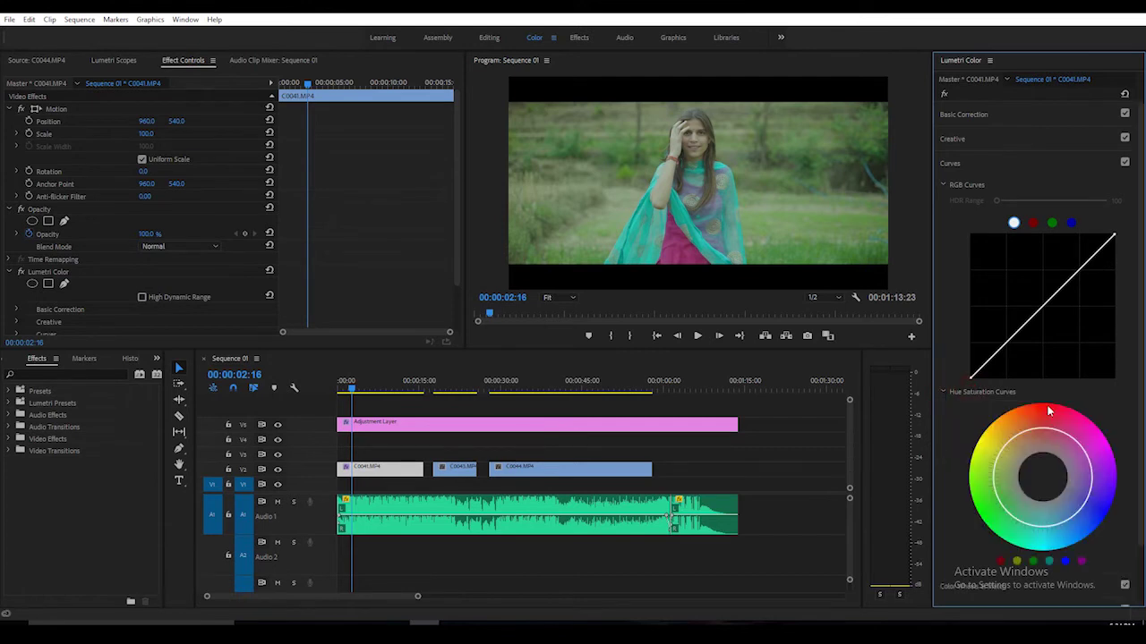
left_click(996, 494)
left_click(994, 467)
left_click(990, 481)
left_click_drag(991, 481, 982, 486)
- Toggle C0041's Lumetri grade off and on to compare, then expand Color Wheels & Match
left_click(22, 273)
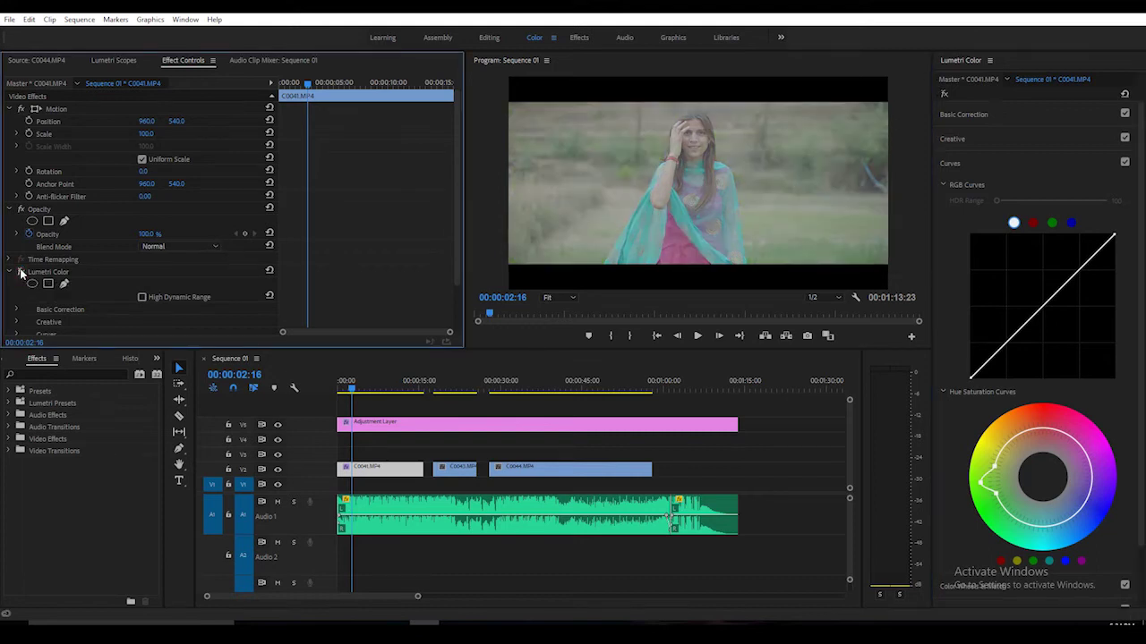
left_click(21, 273)
left_click(21, 273)
left_click(21, 272)
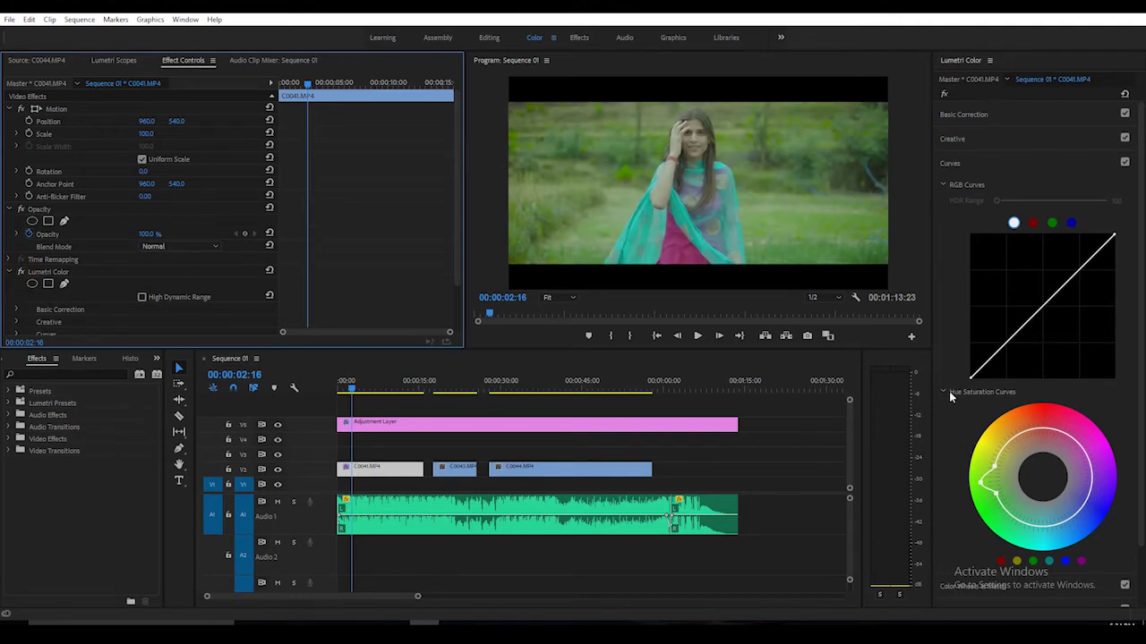
left_click(942, 185)
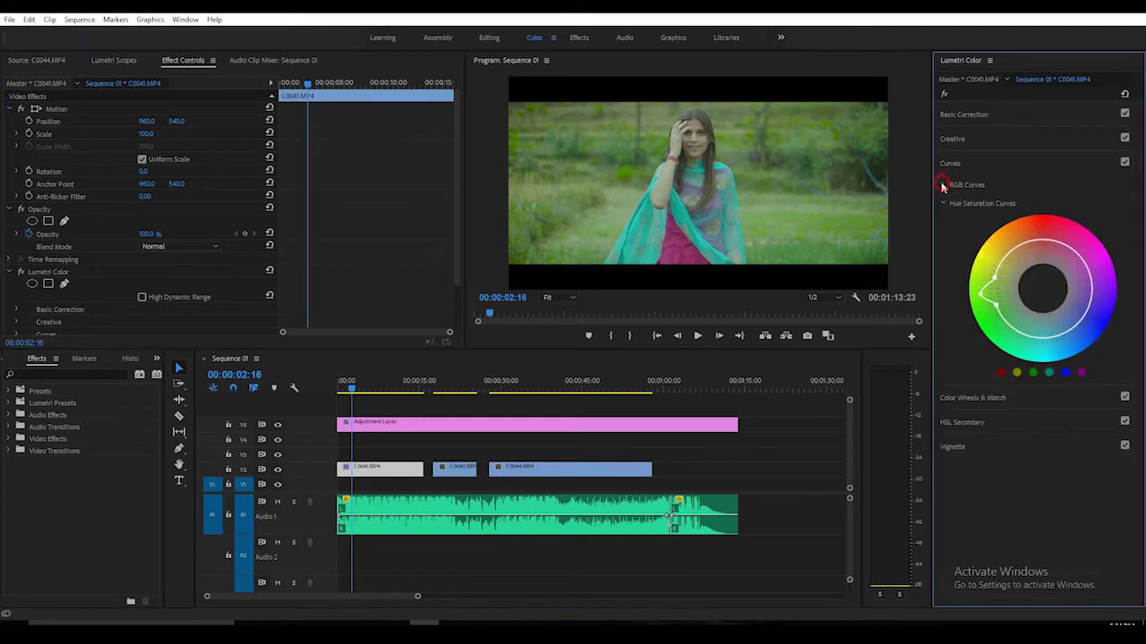
left_click(1006, 399)
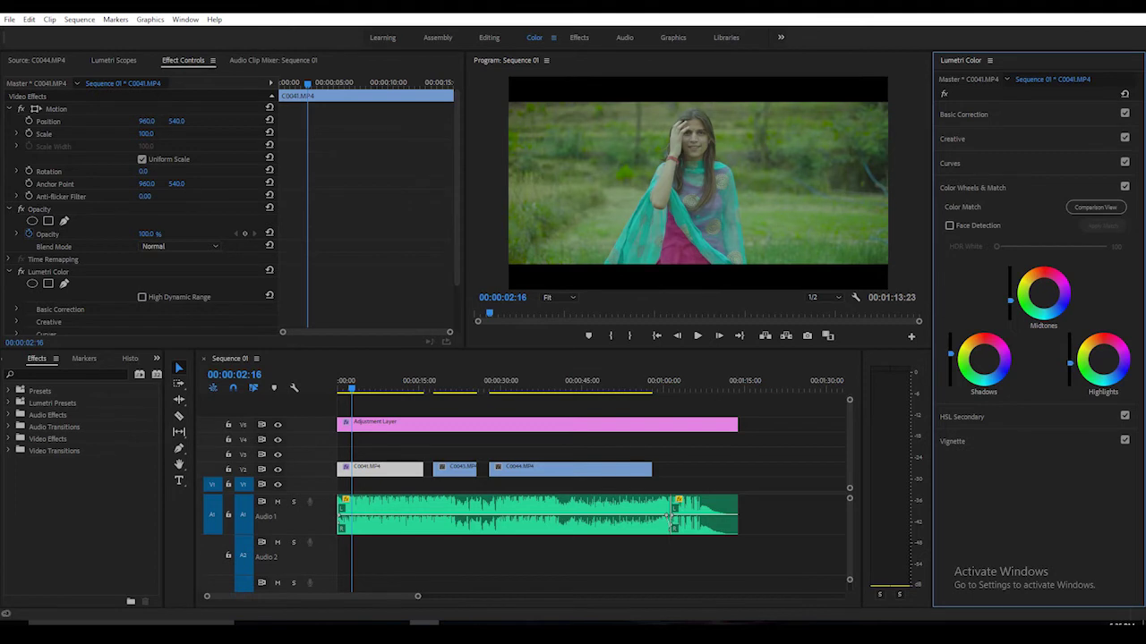
- Compare before and after again, leave the grade on, and return the playhead to the start
left_click(20, 273)
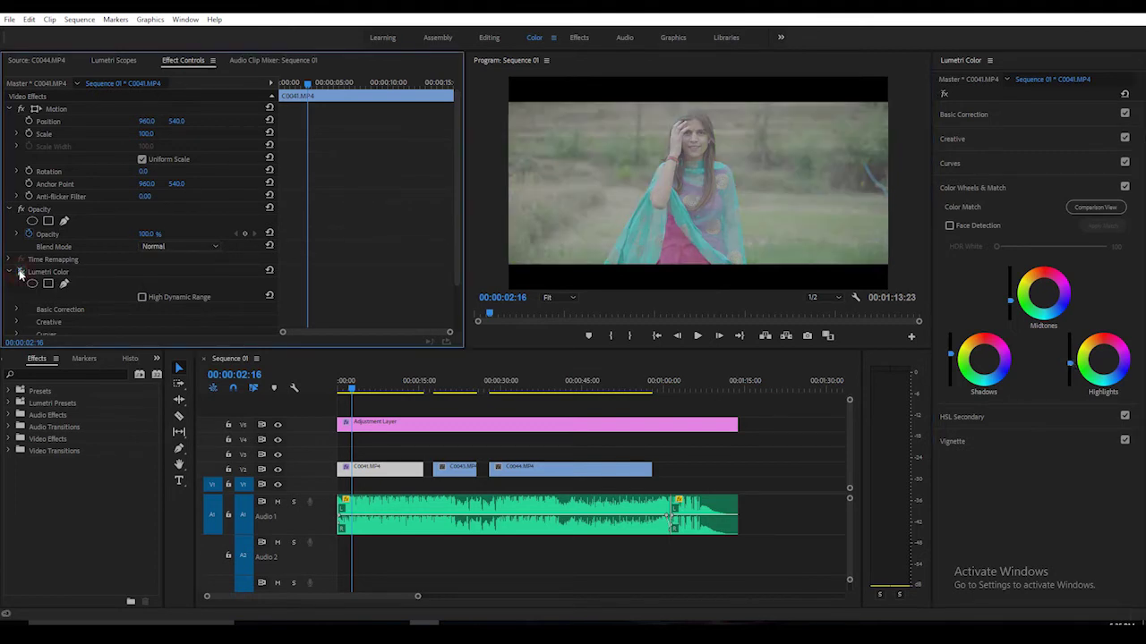
left_click(20, 273)
left_click(20, 274)
left_click(20, 273)
left_click_drag(351, 387, 338, 387)
- Play the sequence, stop around 16 seconds, and select the C0043 clip
key("space")
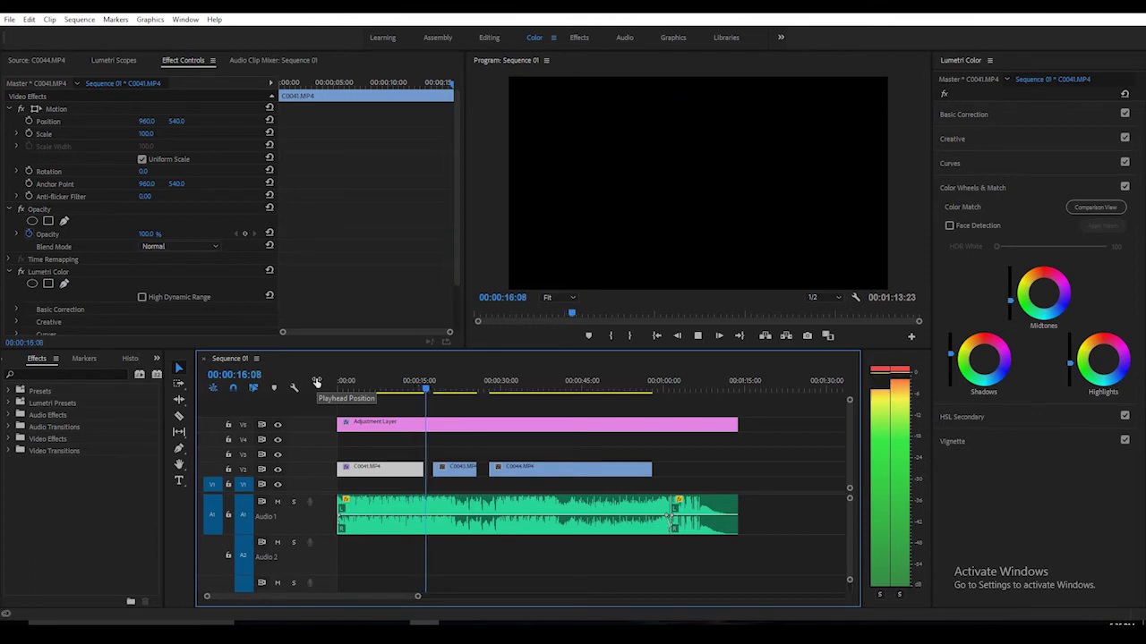
left_click(435, 391)
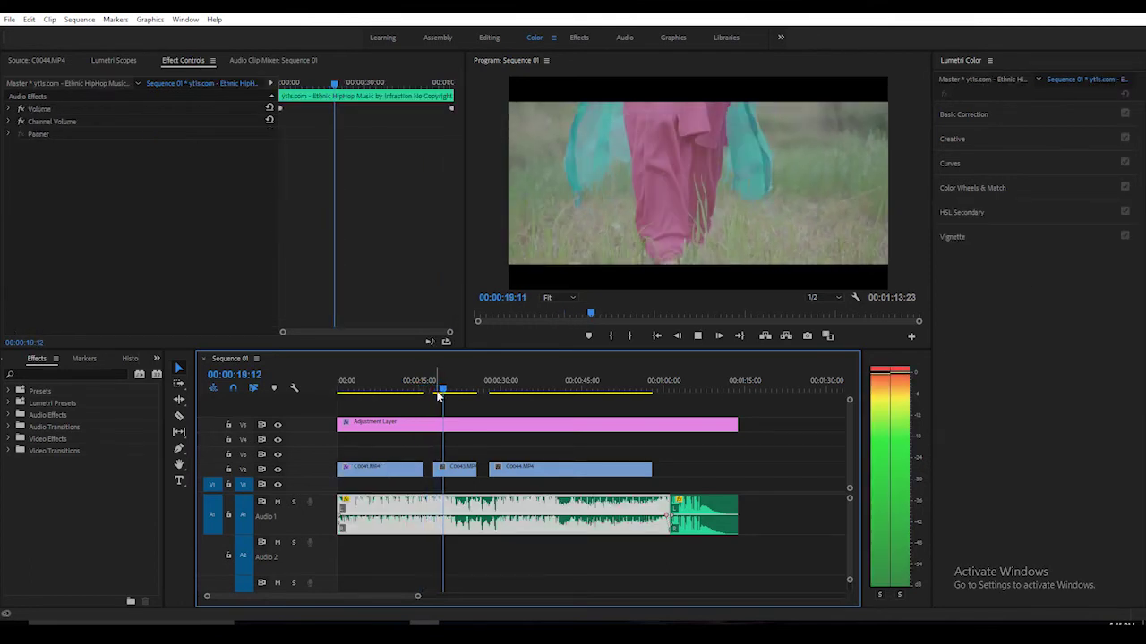
key("space")
left_click(458, 469)
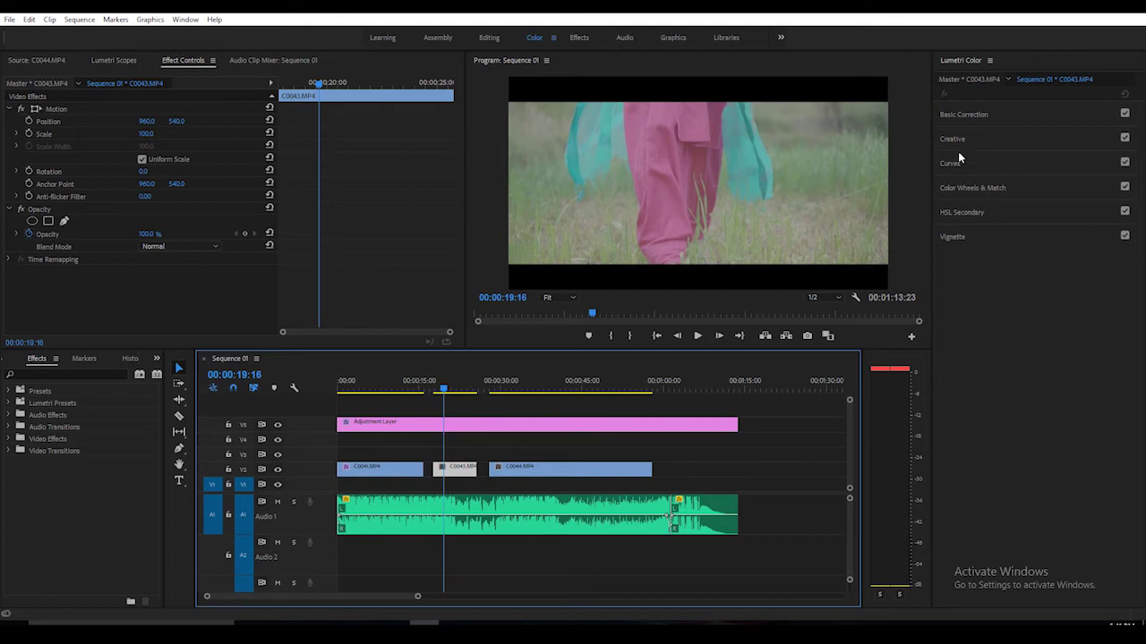
- Give C0043 contrast 100, shadows about -78 and highlights about -18 in Basic Correction
left_click(973, 116)
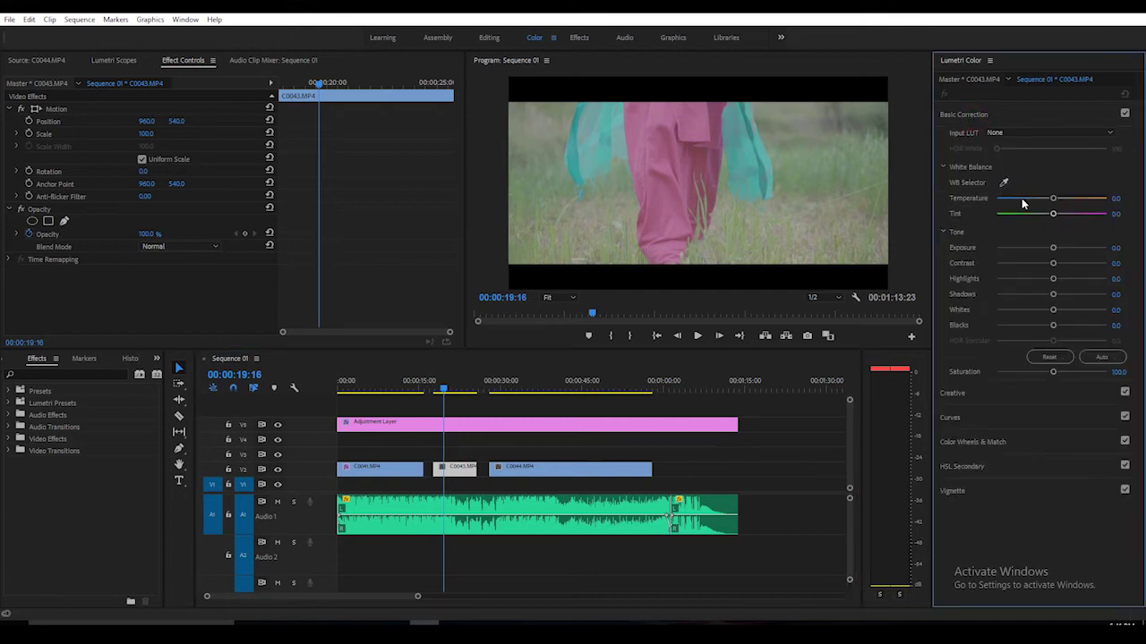
left_click(1119, 262)
key("BackSpace")
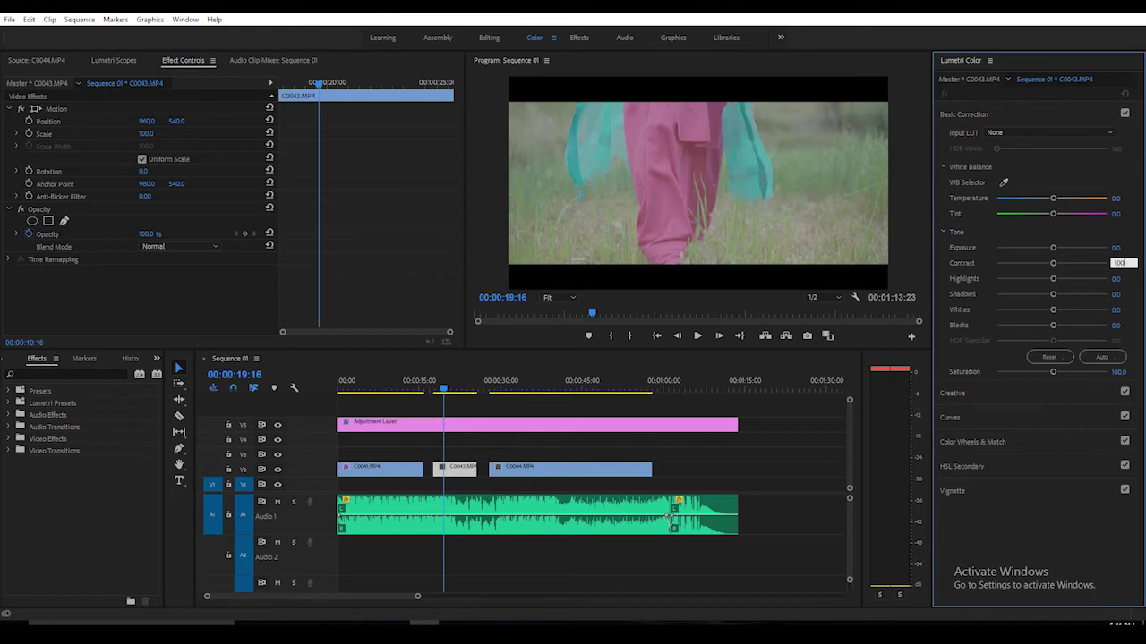
key("Return")
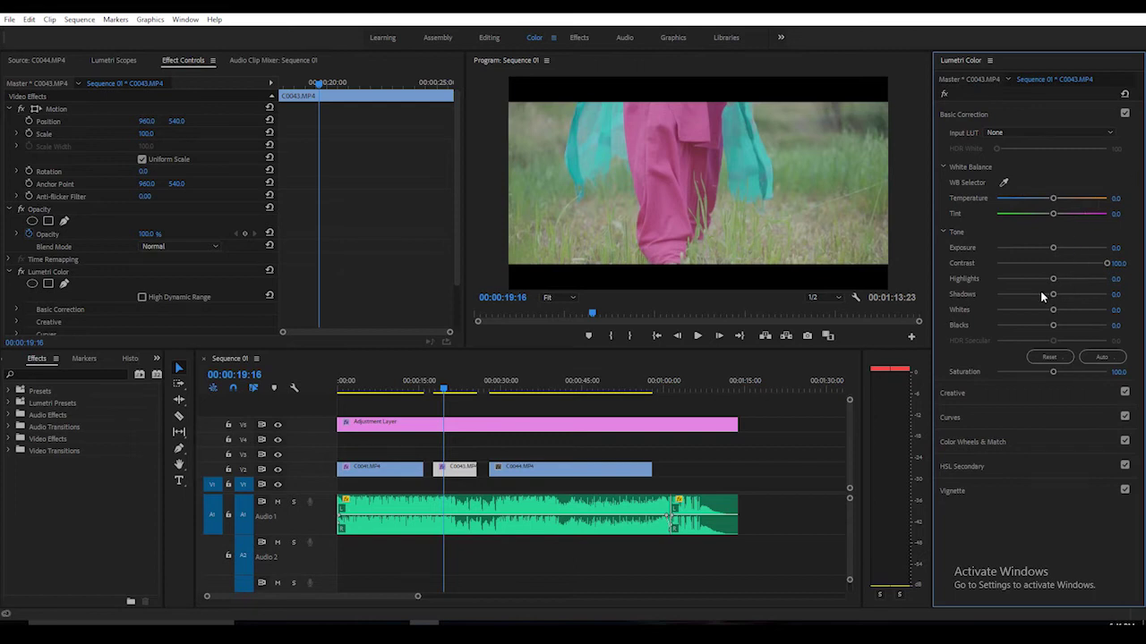
left_click_drag(1053, 295, 1008, 305)
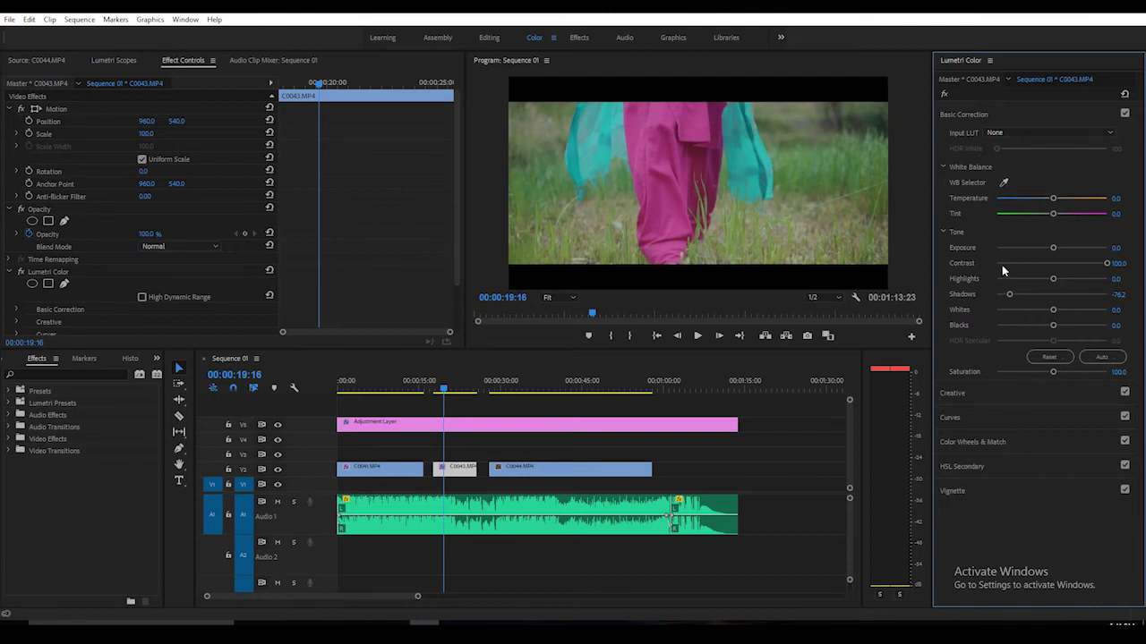
left_click_drag(1052, 279, 1043, 284)
left_click(992, 113)
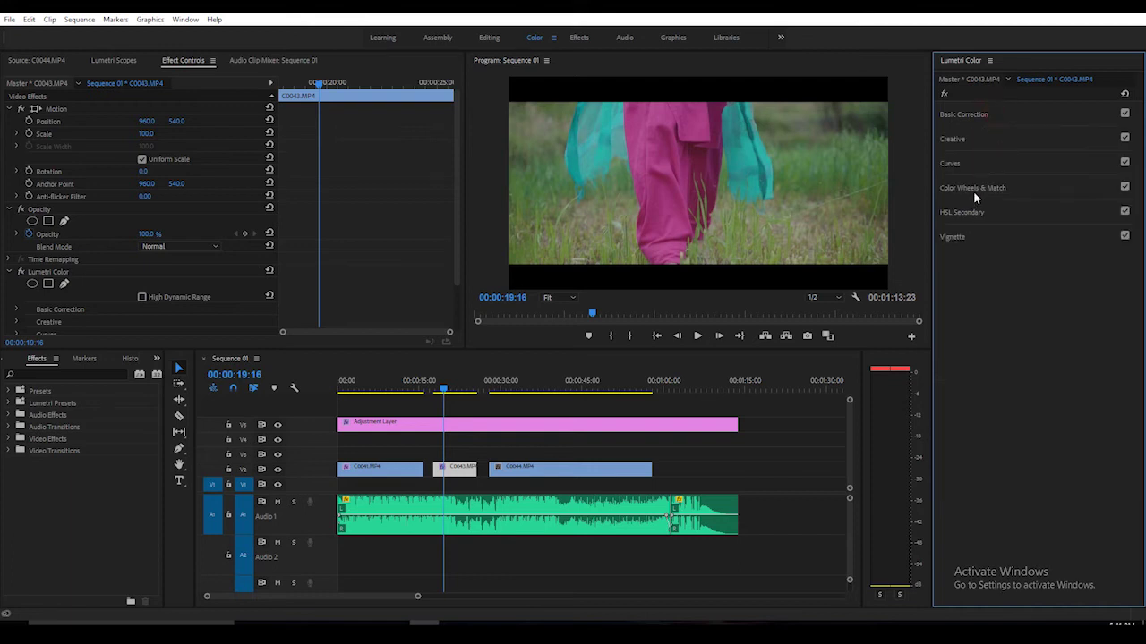
- Load 'teal and orange (3).cube' as C0043's Creative look
left_click(1005, 141)
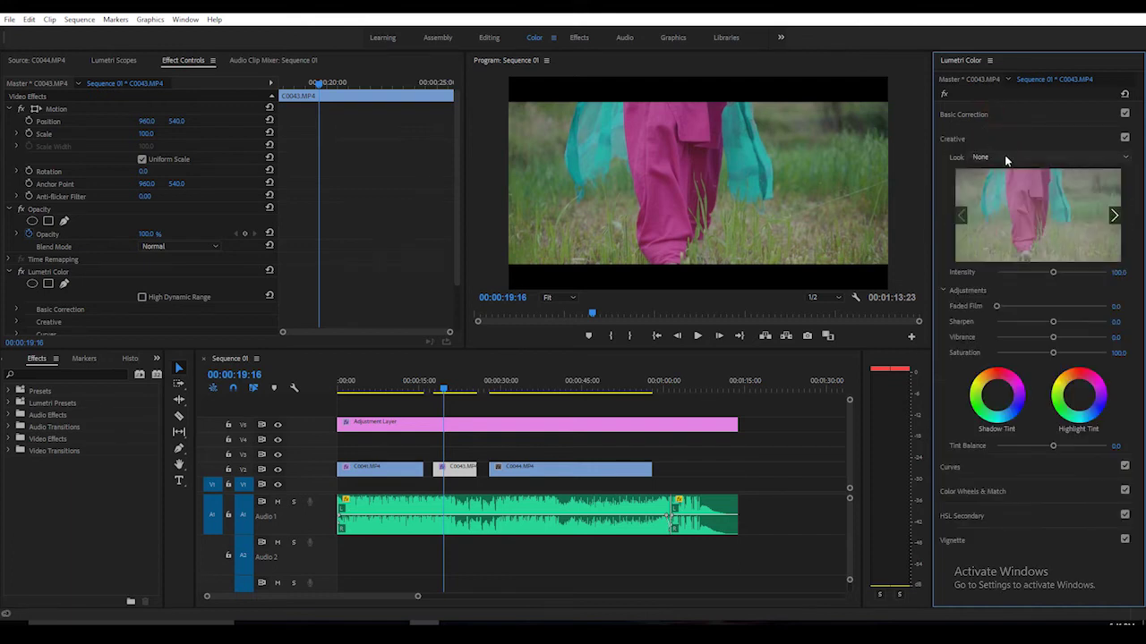
left_click(1004, 155)
left_click(999, 194)
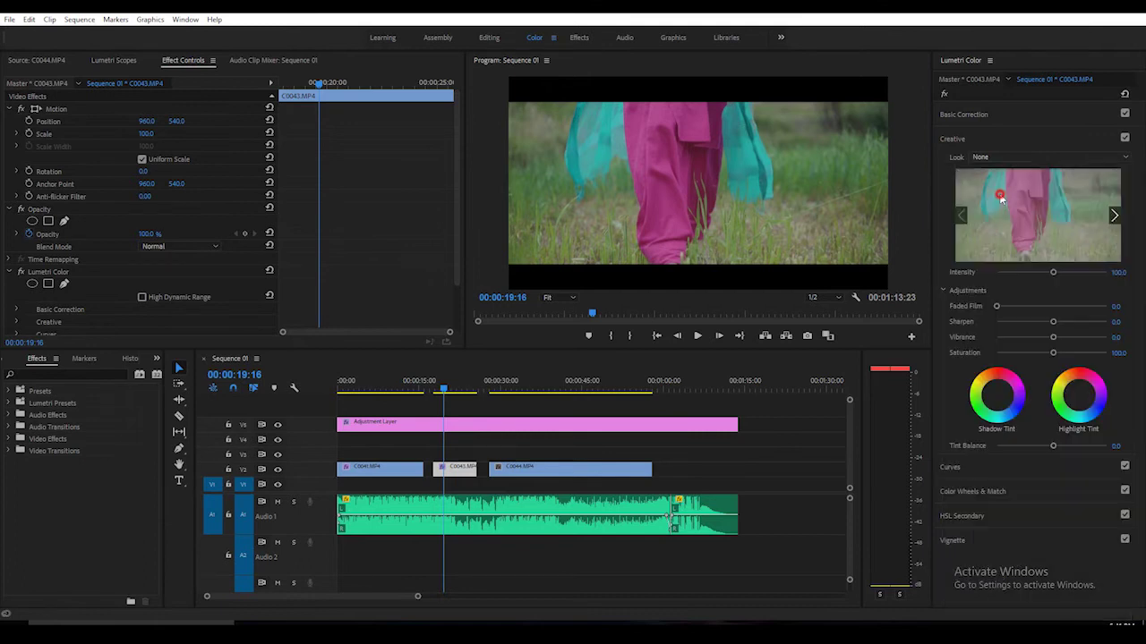
left_click(188, 146)
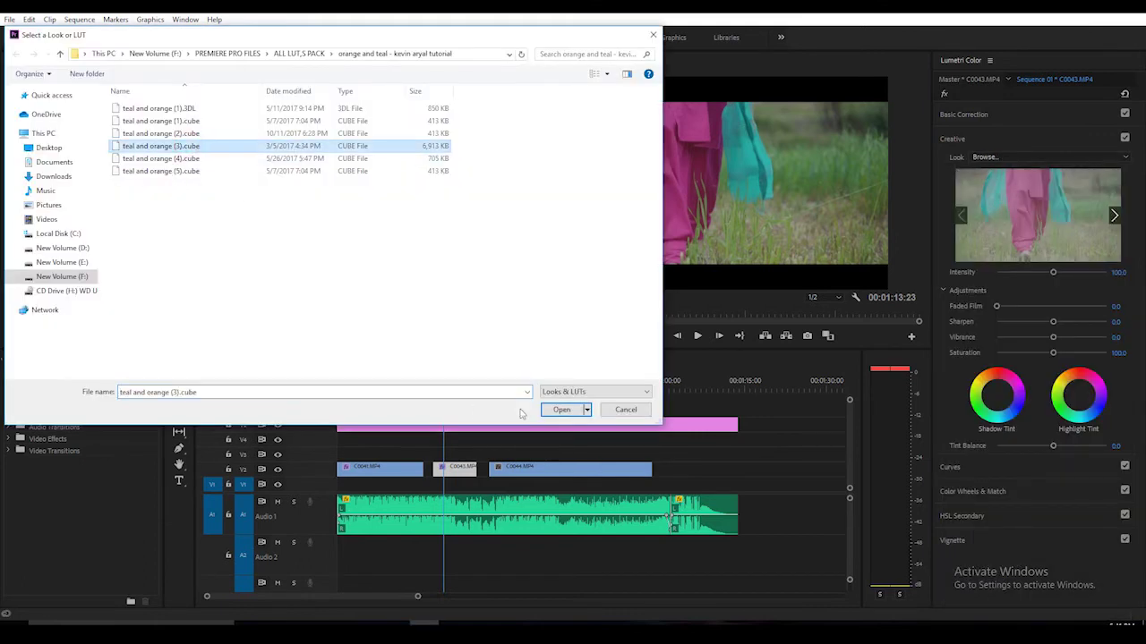
left_click(550, 412)
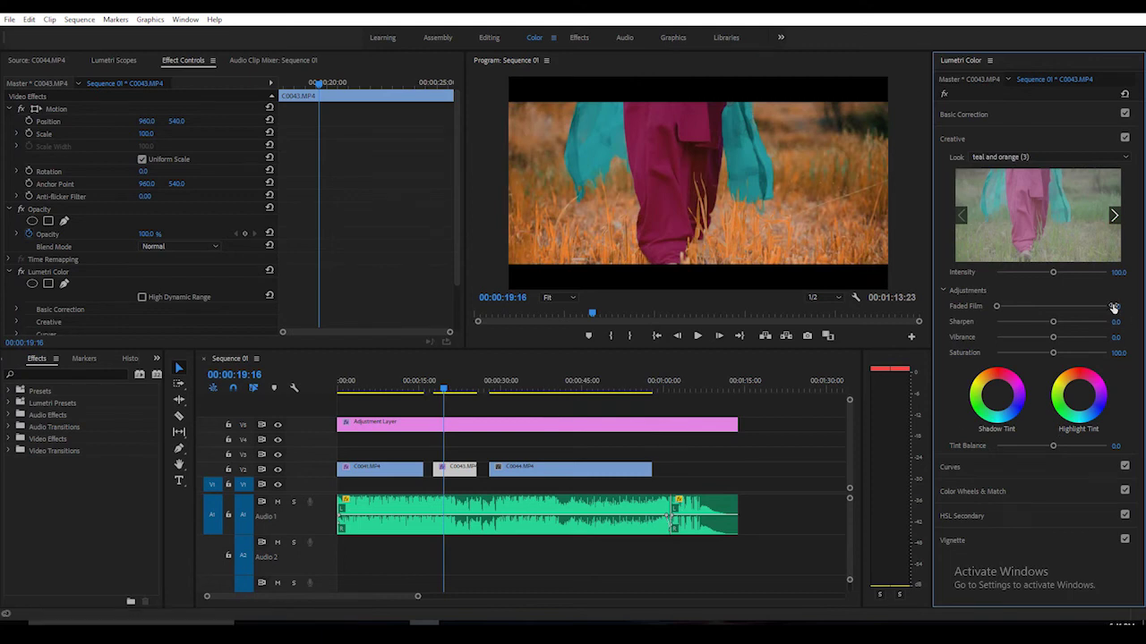
- Lower the look's intensity to 65
left_click(1035, 274)
left_click_drag(1038, 278, 1034, 276)
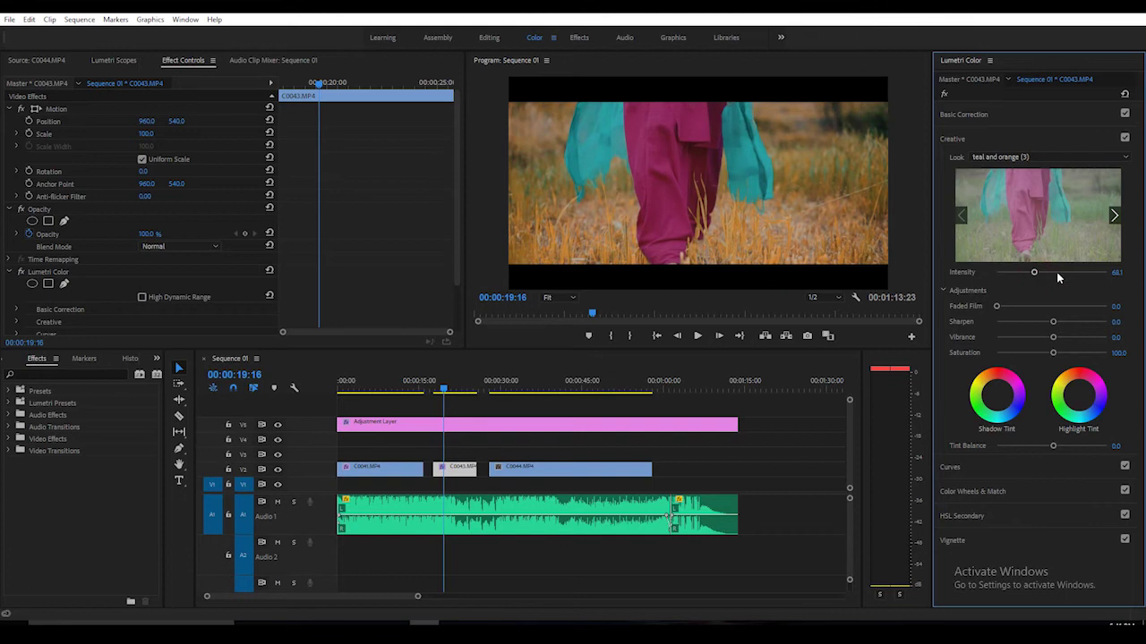
left_click(1117, 272)
key("BackSpace")
key("Return")
left_click(1120, 271)
key("BackSpace")
type("65")
key("Return")
- Move C0043's RGB curve black point right, compare the grade on/off, and play it back
left_click(981, 468)
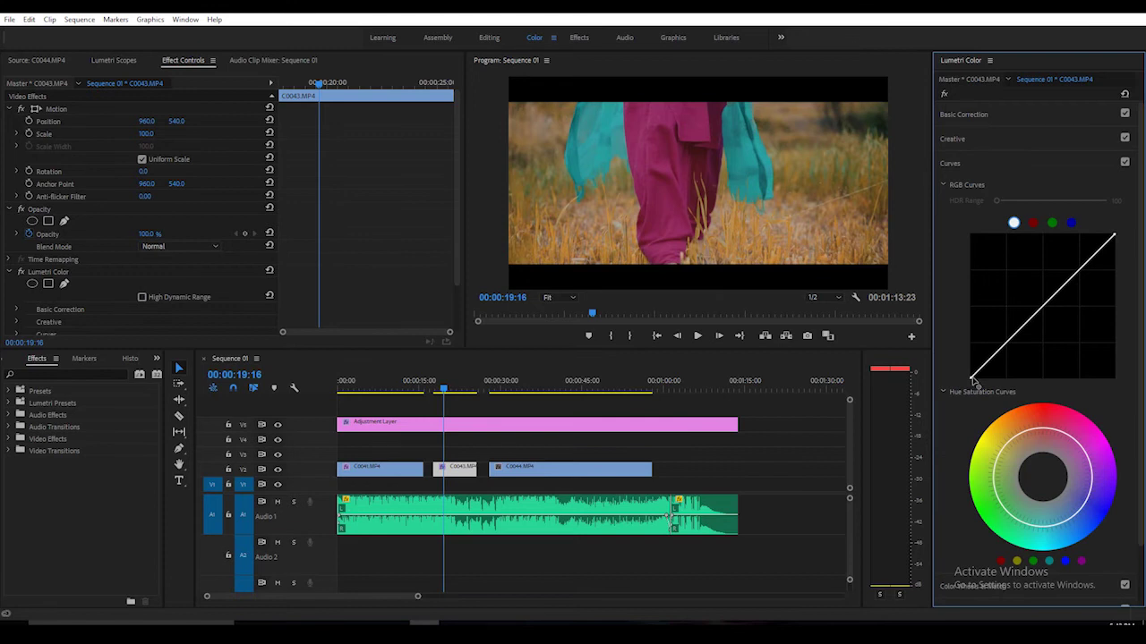
left_click_drag(973, 380, 980, 381)
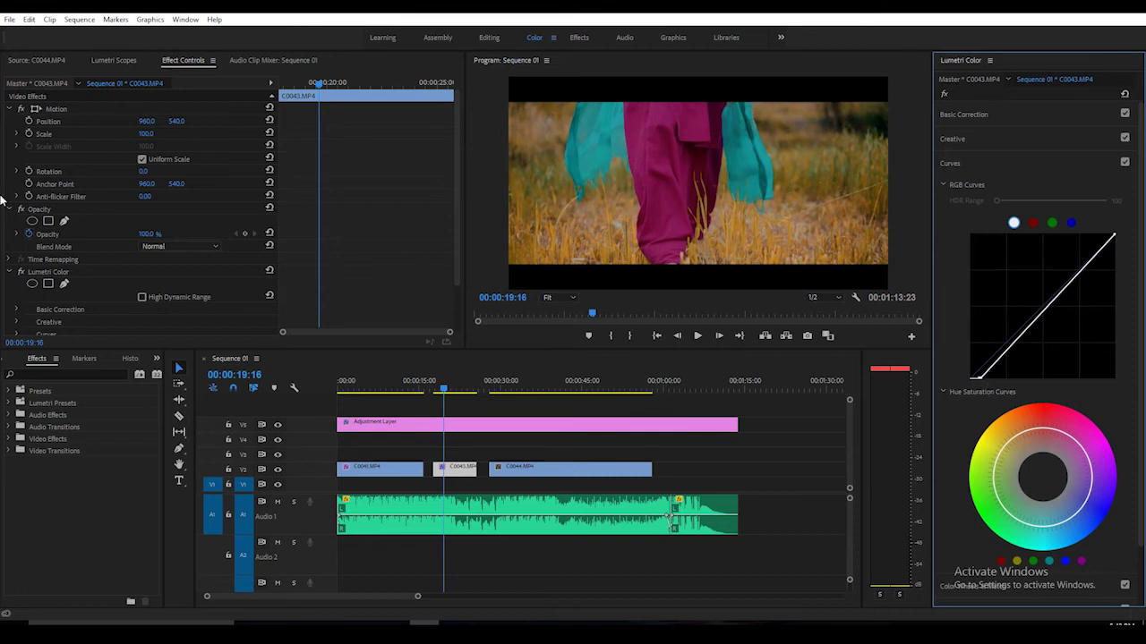
left_click(21, 272)
left_click(20, 272)
left_click(20, 271)
left_click(20, 271)
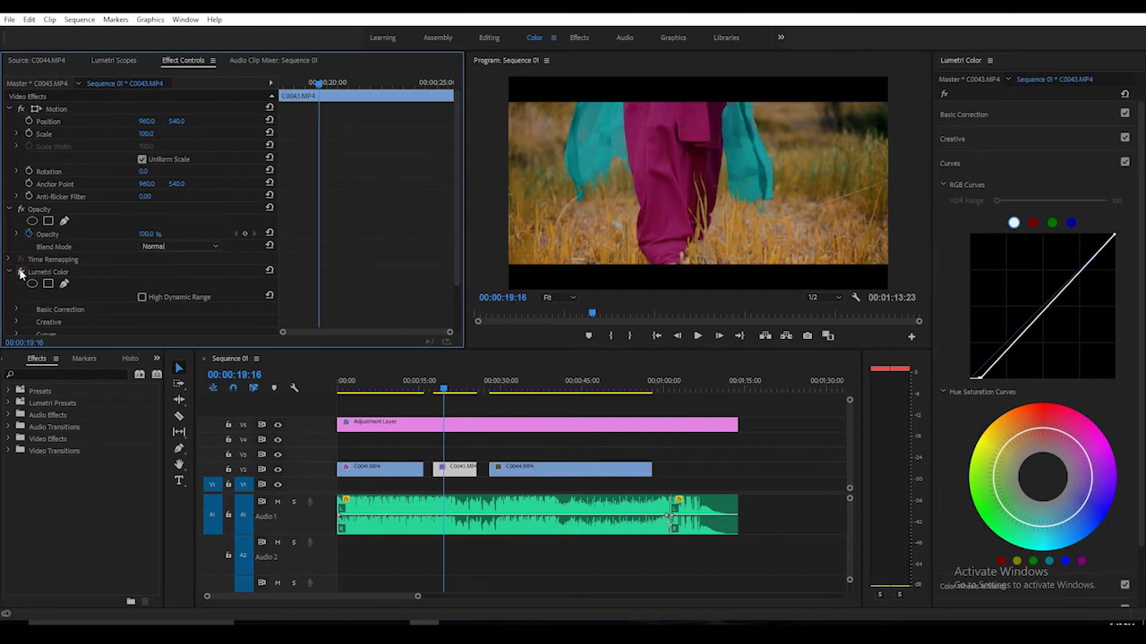
key("space")
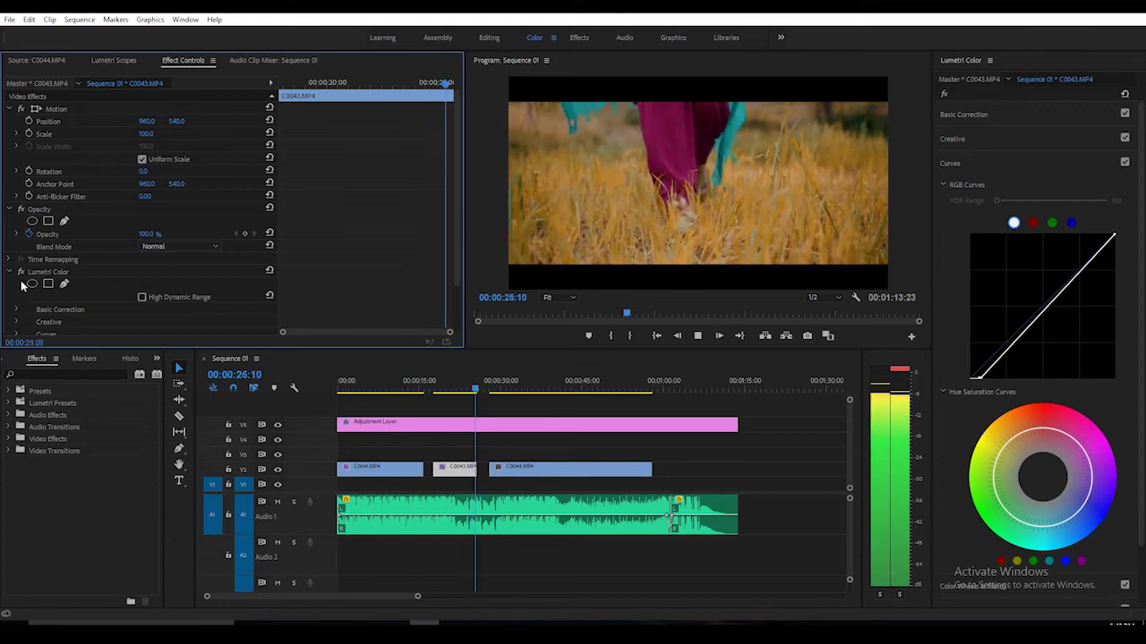
key("space")
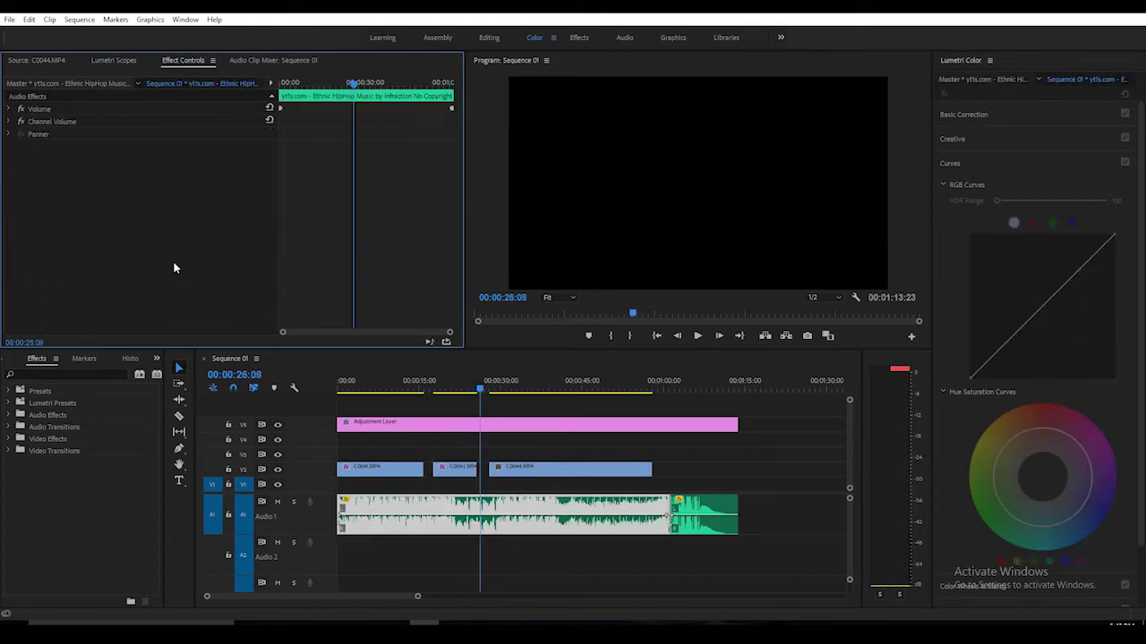
- Select C0044 and set contrast 100, highlights -13.5 and shadows -80.5 in Basic Correction
left_click(499, 401)
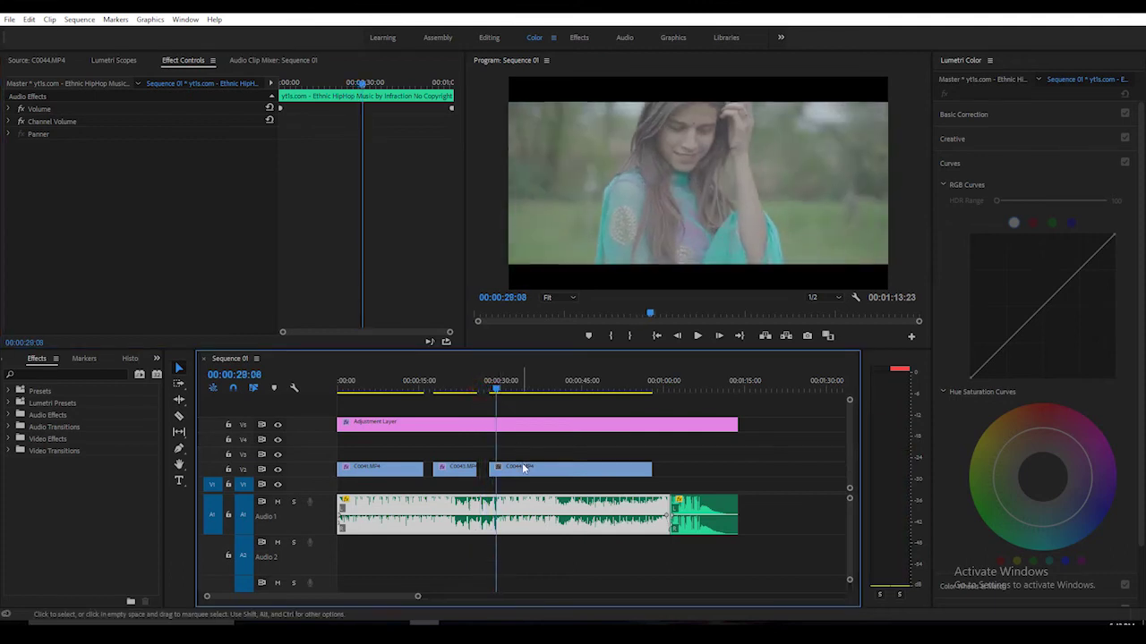
left_click(523, 466)
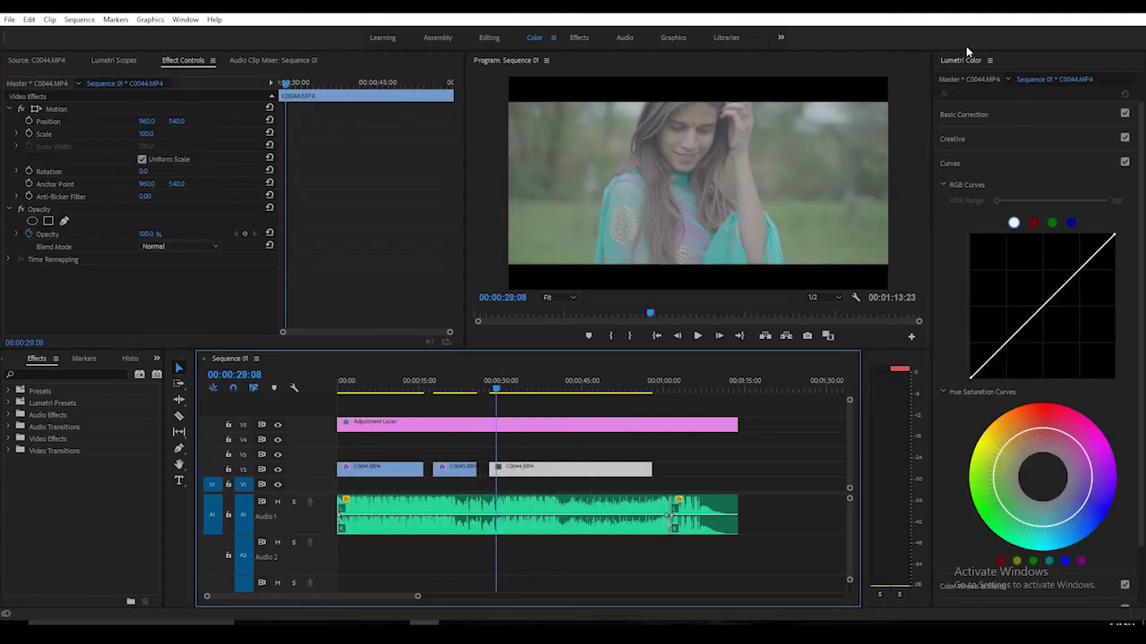
left_click(991, 116)
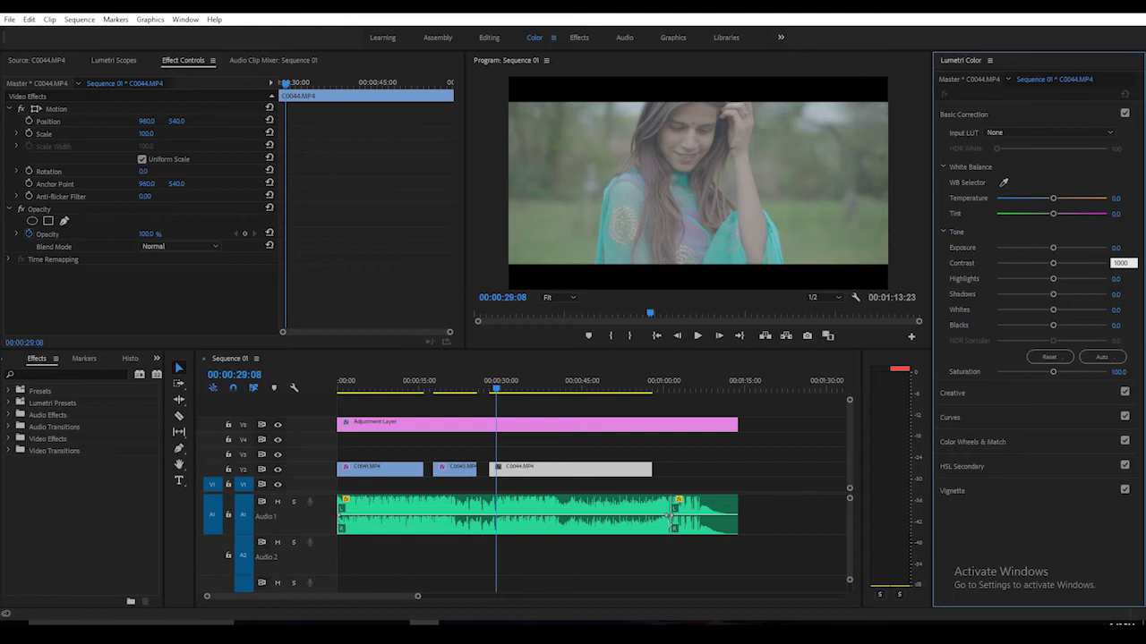
key("Return")
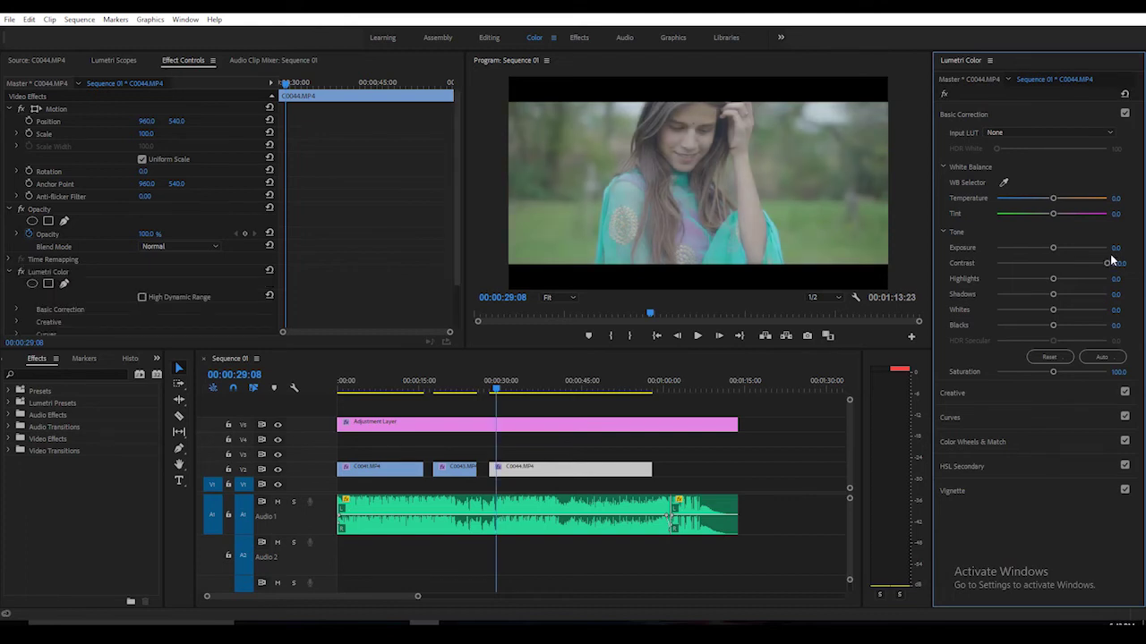
left_click_drag(1053, 294, 1033, 300)
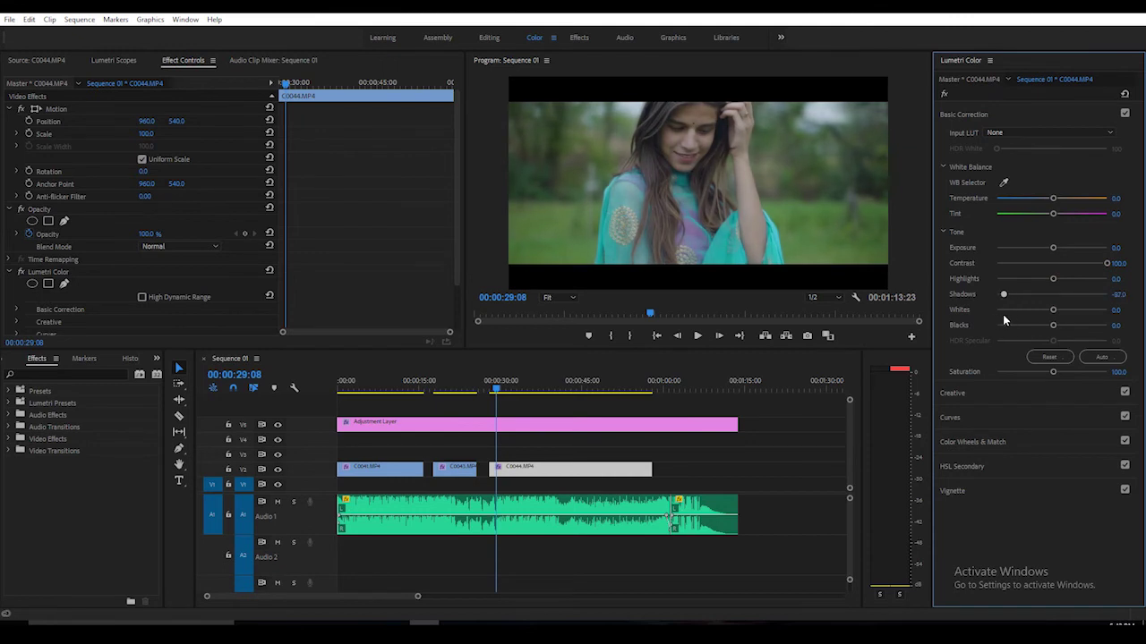
mouse_move(1054, 281)
left_mouse_down()
mouse_move(1035, 283)
mouse_move(1054, 253)
left_mouse_up()
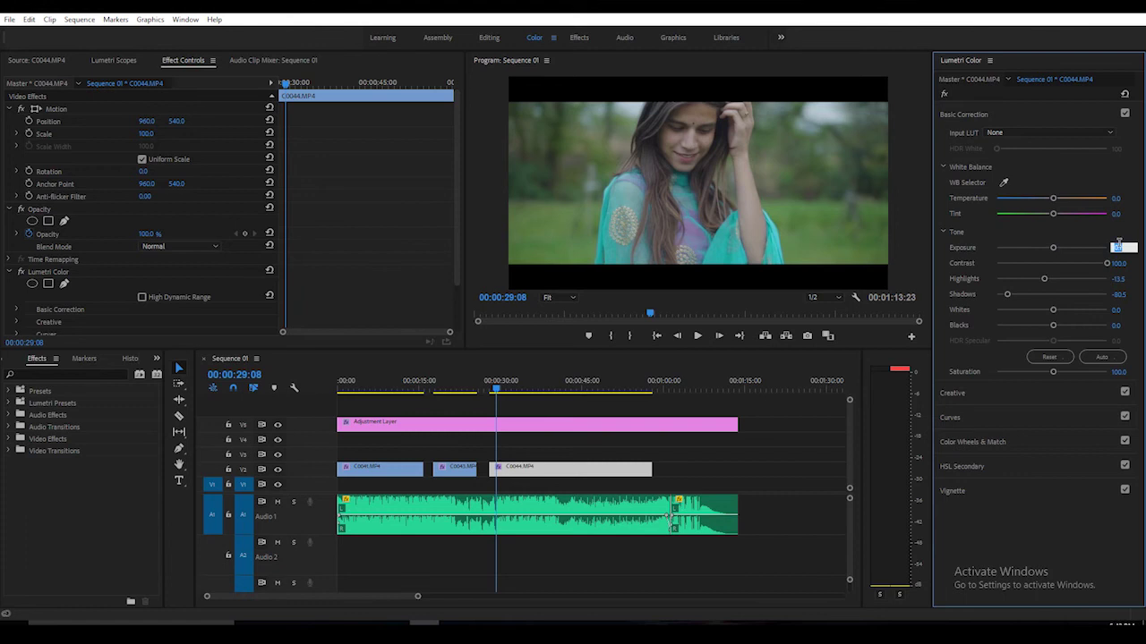
key("Return")
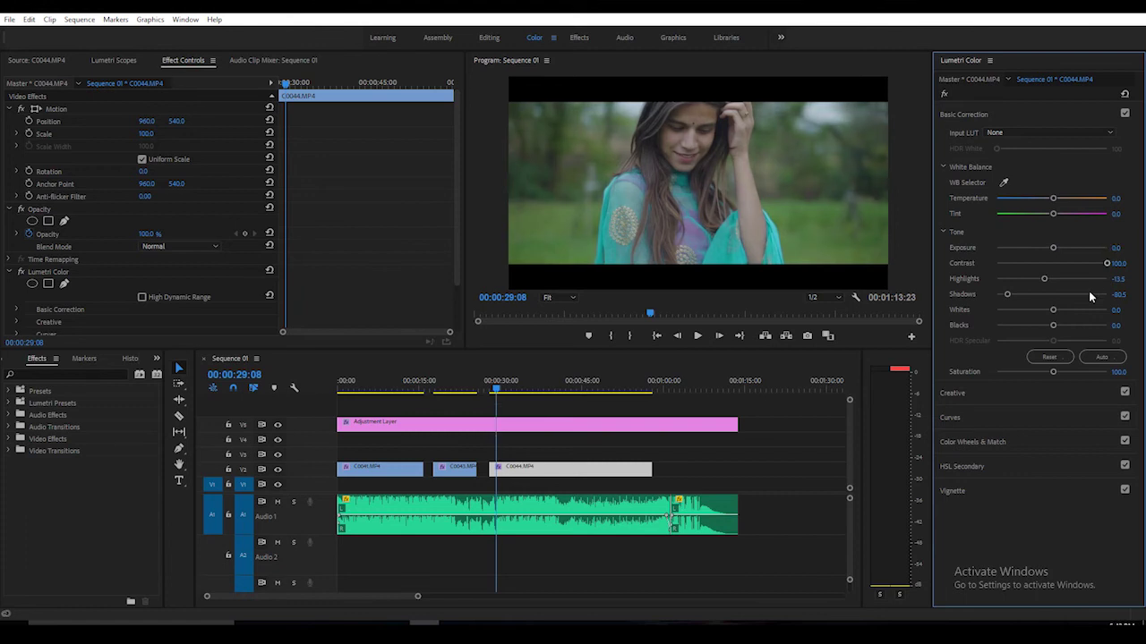
left_click(987, 392)
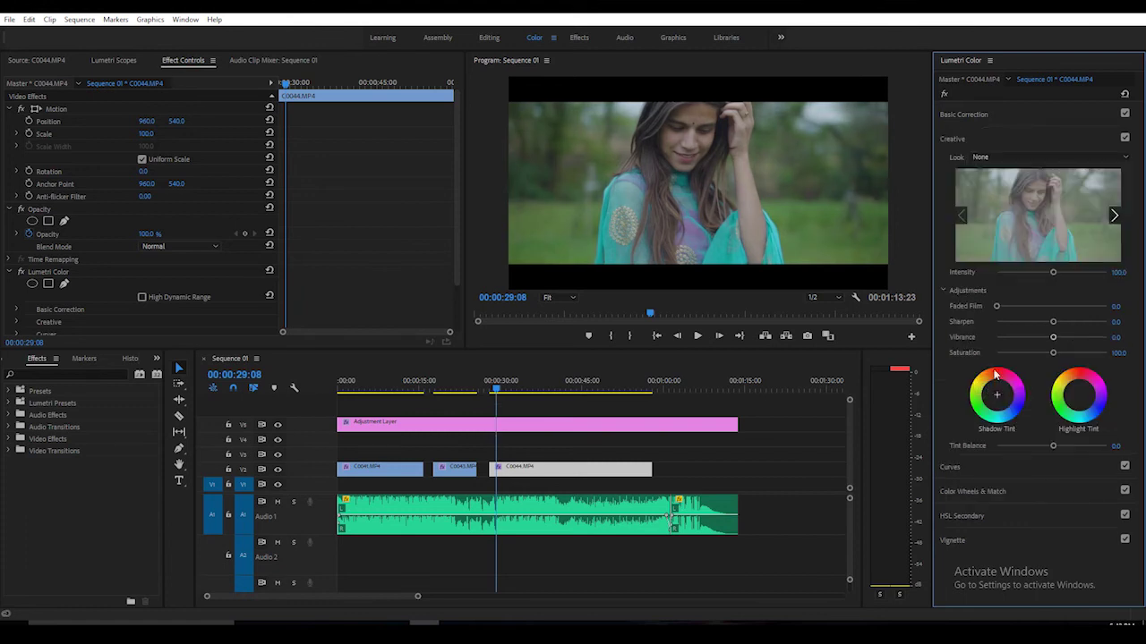
- Load 'teal and orange (1).3DL' as the Creative look on clip C0044
left_click(1014, 160)
left_click(1009, 194)
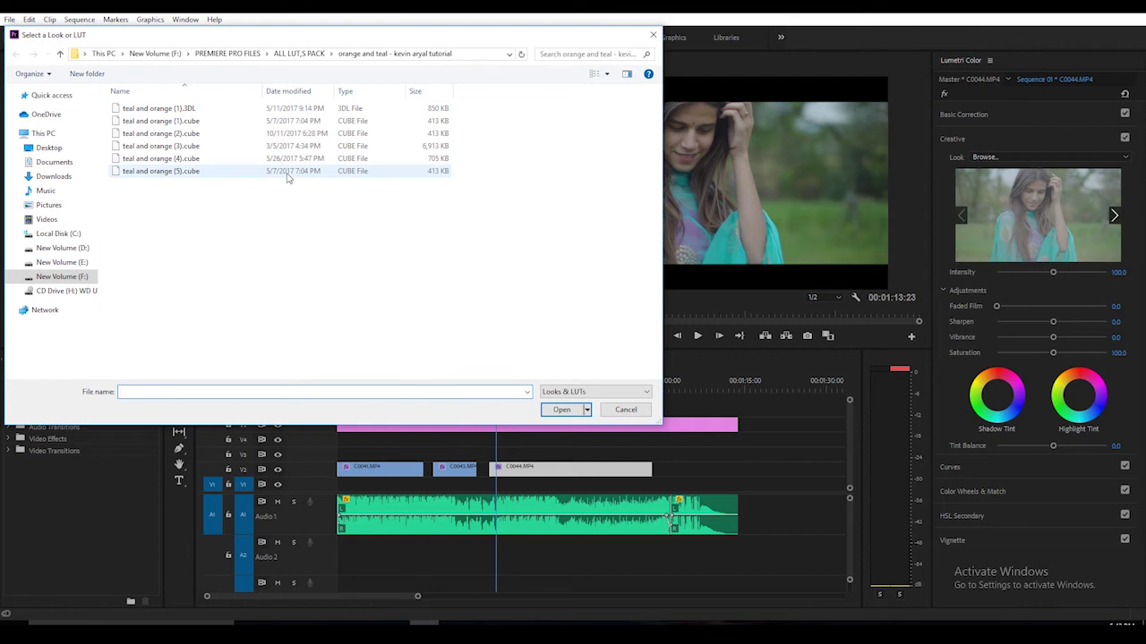
left_click(720, 312)
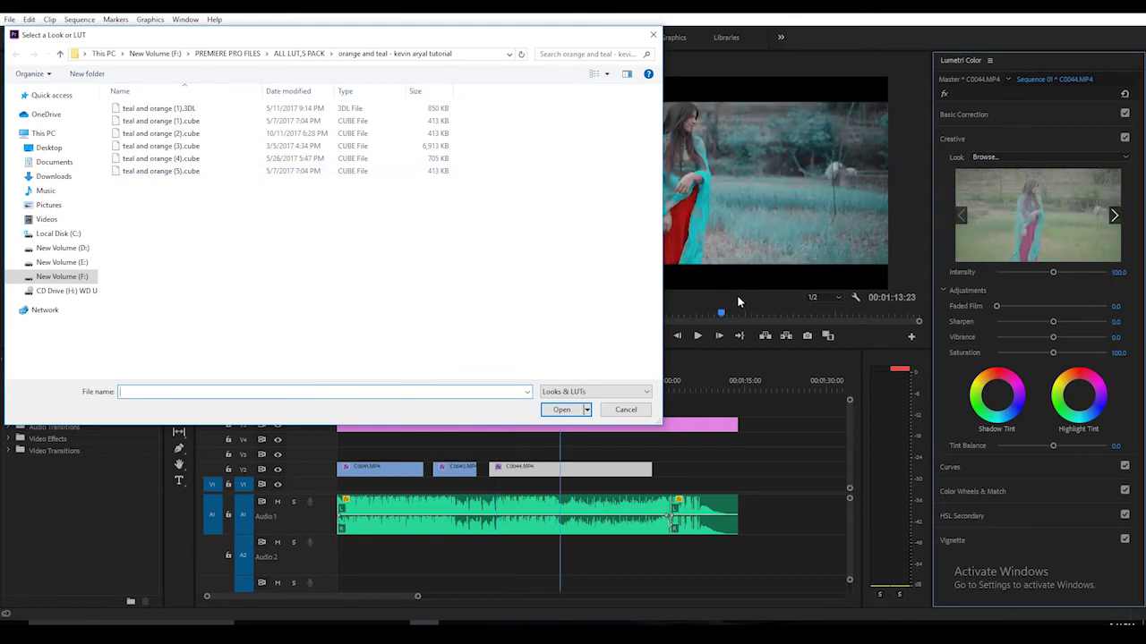
left_click(161, 108)
left_click(562, 409)
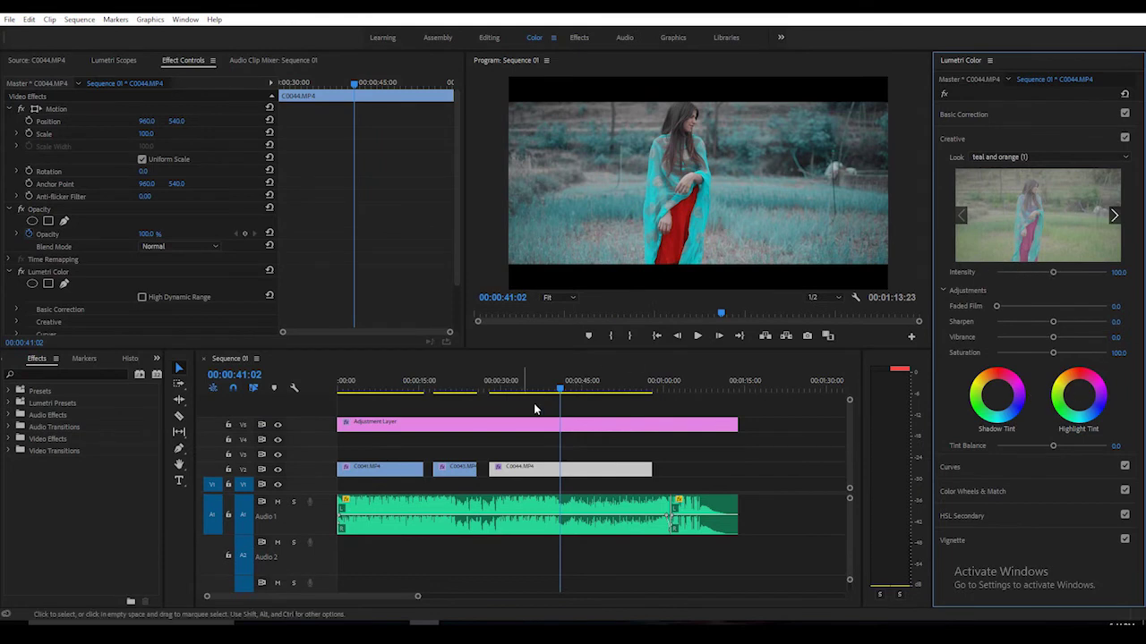
- Add a Highlight Tint to C0044, scrubbing the clip to preview the teal-and-orange look
mouse_move(561, 389)
left_mouse_down()
mouse_move(511, 403)
mouse_move(557, 407)
left_mouse_up()
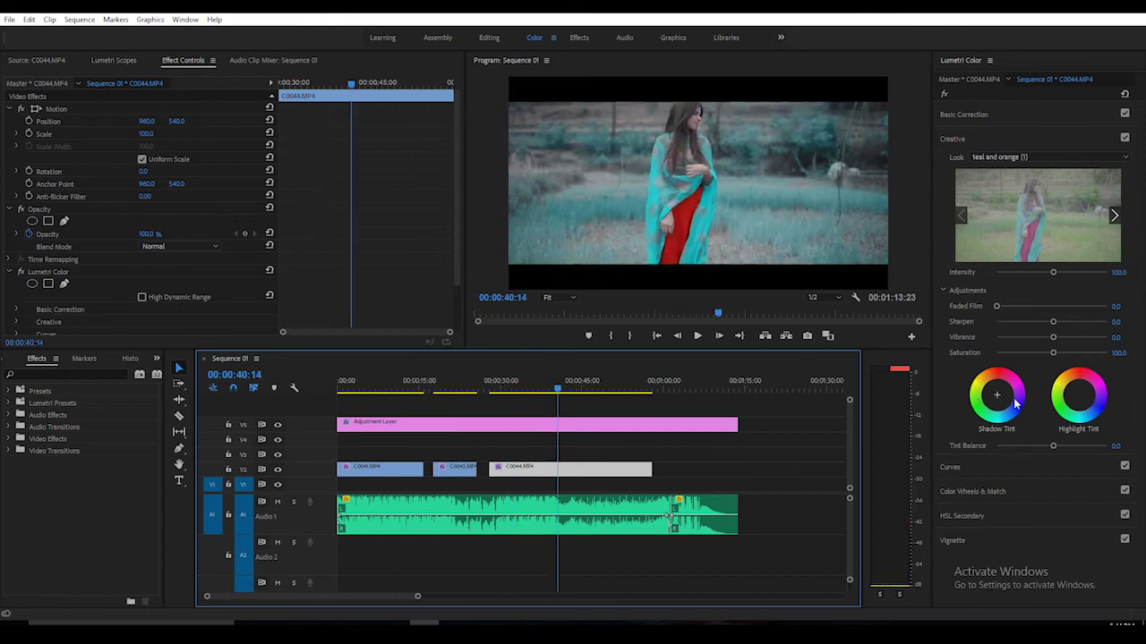
left_click(1077, 403)
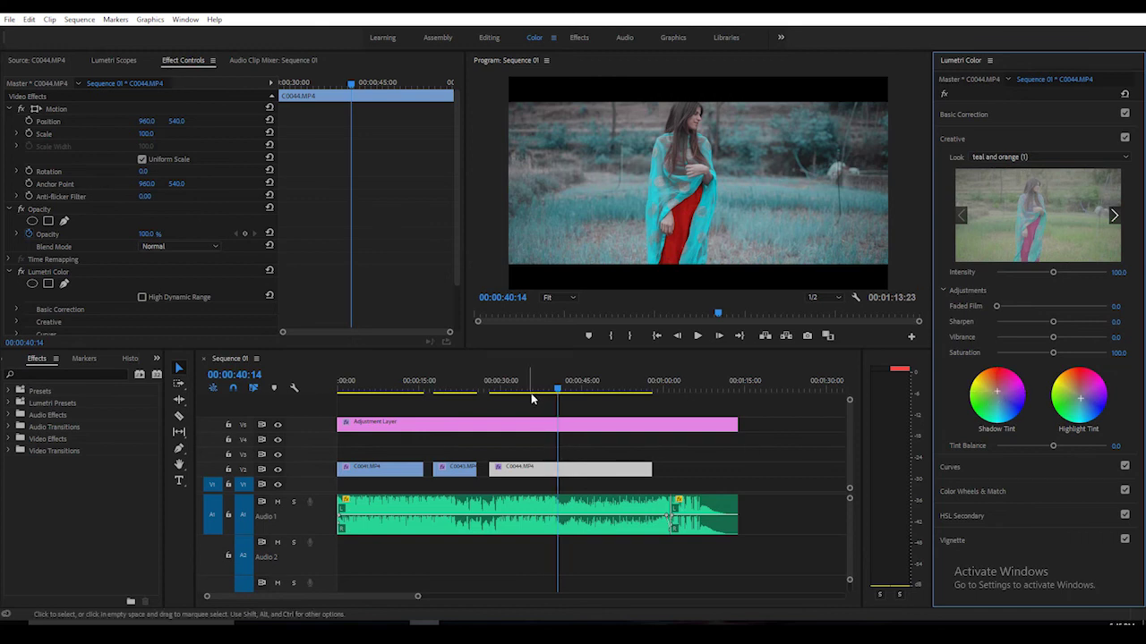
left_click_drag(552, 385, 494, 407)
- Compare the Lumetri grade off and on, then butt C0043 and C0044 together on V2 and return the playhead to the start
left_click(21, 271)
left_click(20, 271)
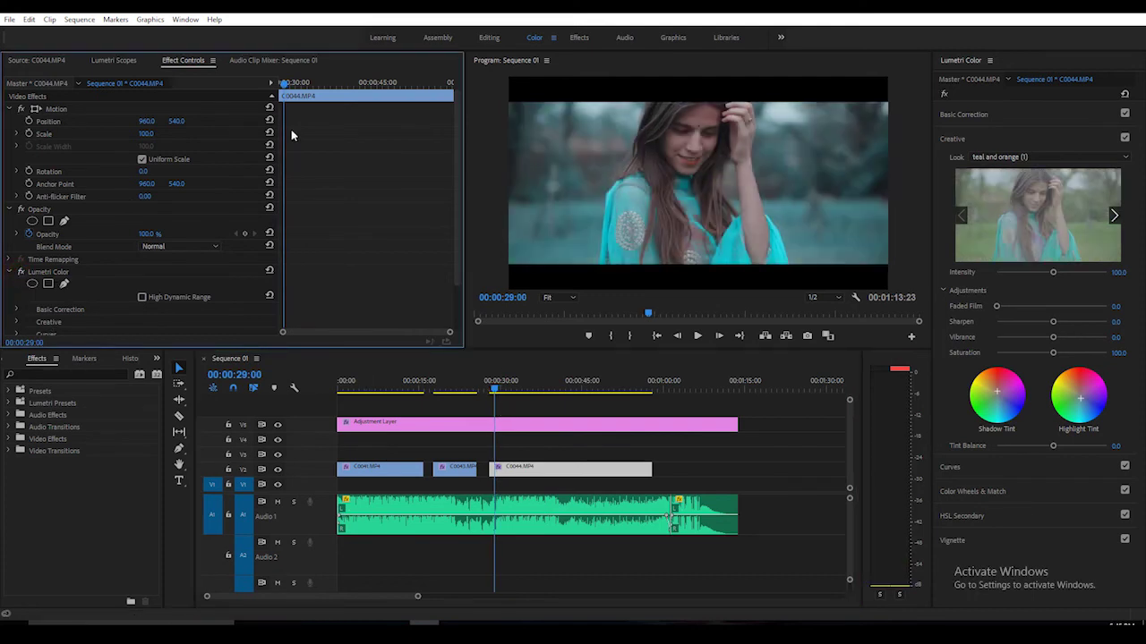
left_click(532, 196)
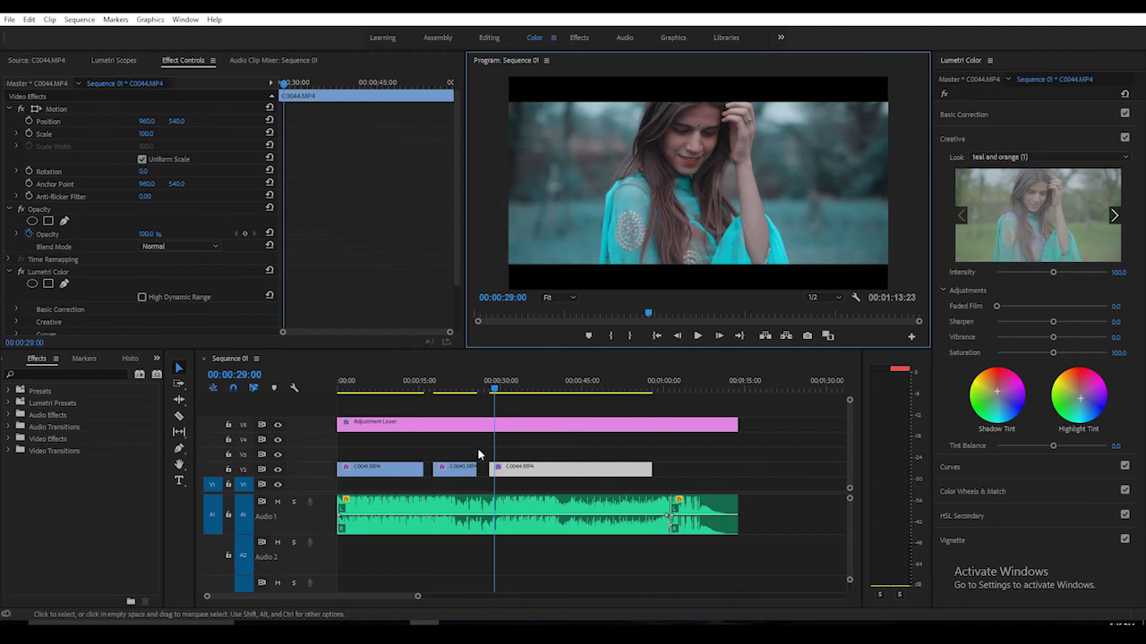
left_click_drag(454, 467, 493, 476)
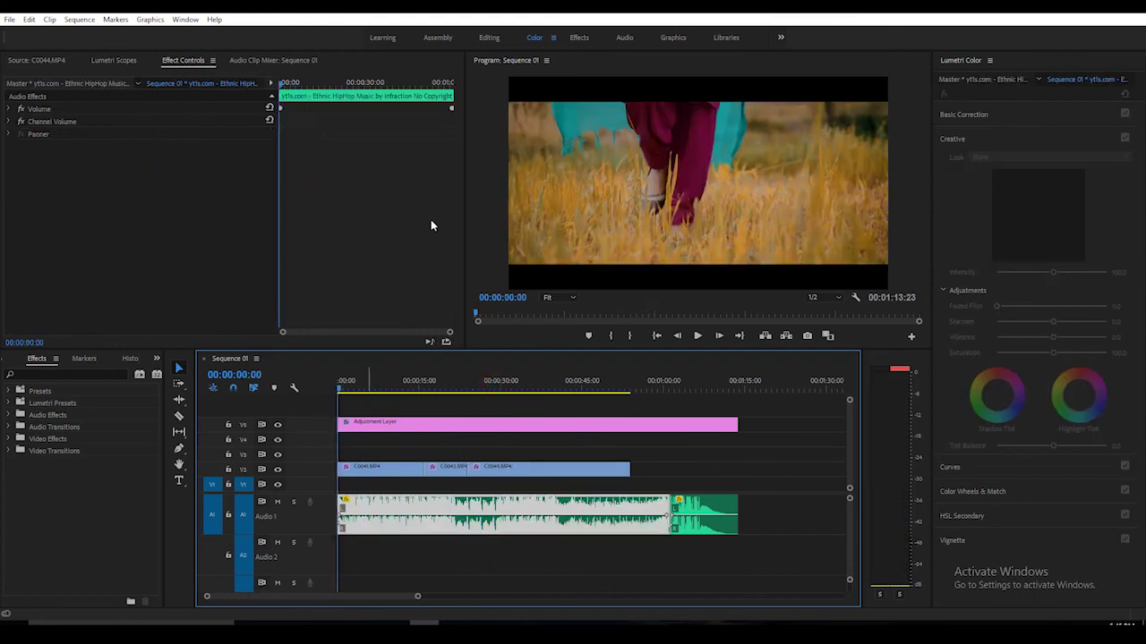
left_click(490, 170)
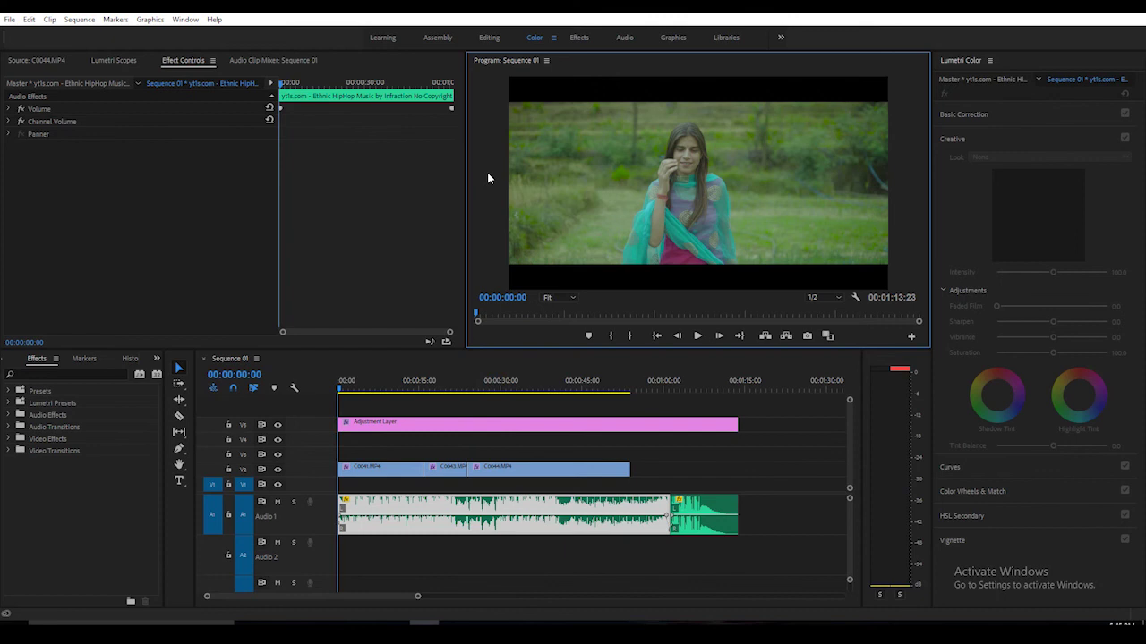
left_click(488, 177)
- Maximize the Program Monitor and play Sequence 01 from 00:00:00:00
key("grave")
key("space")
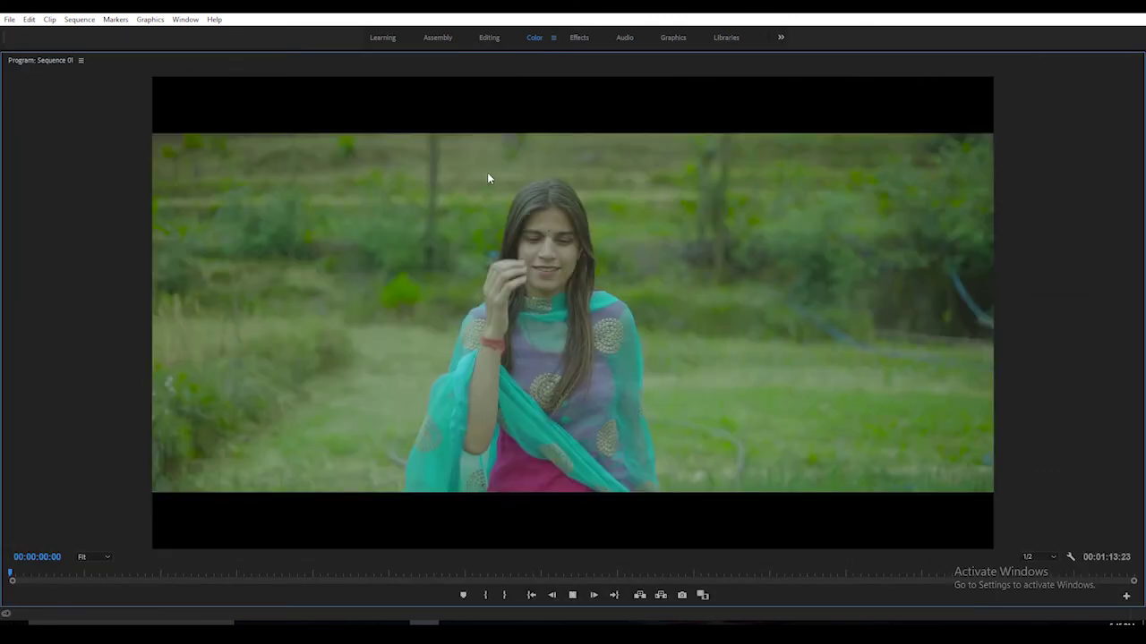